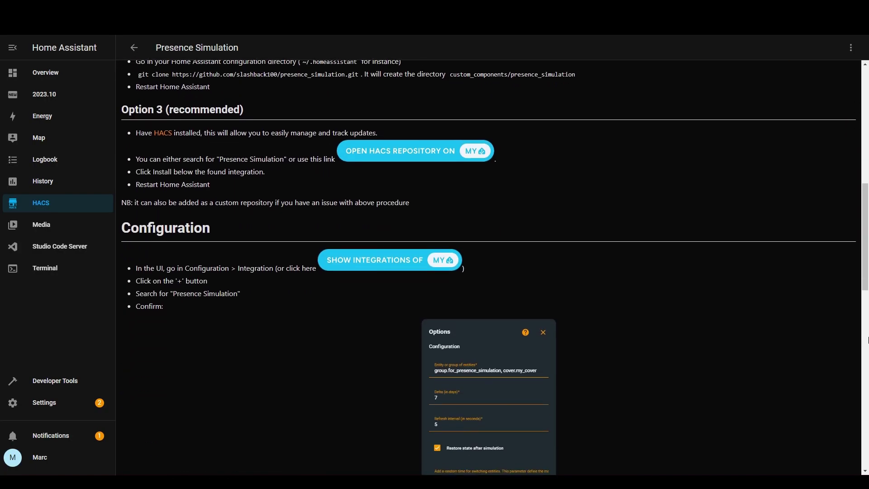
pyautogui.scroll(-10, 868, 340)
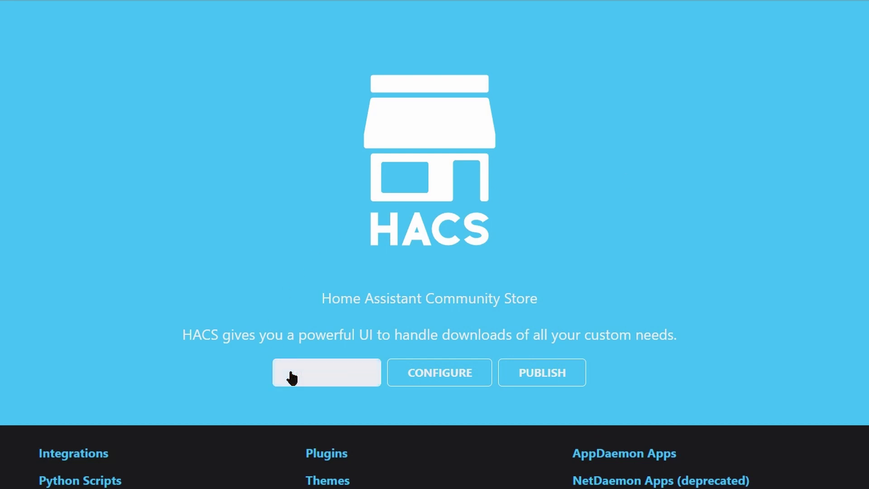
# Step: View the HACS download prerequisites, then scroll through the Community Store repository list
pyautogui.click(290, 375)
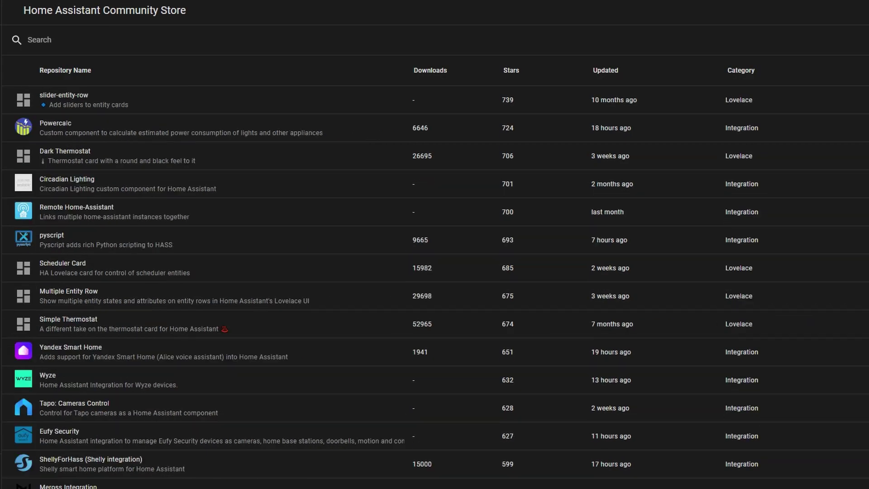
pyautogui.scroll(-20, 435, 286)
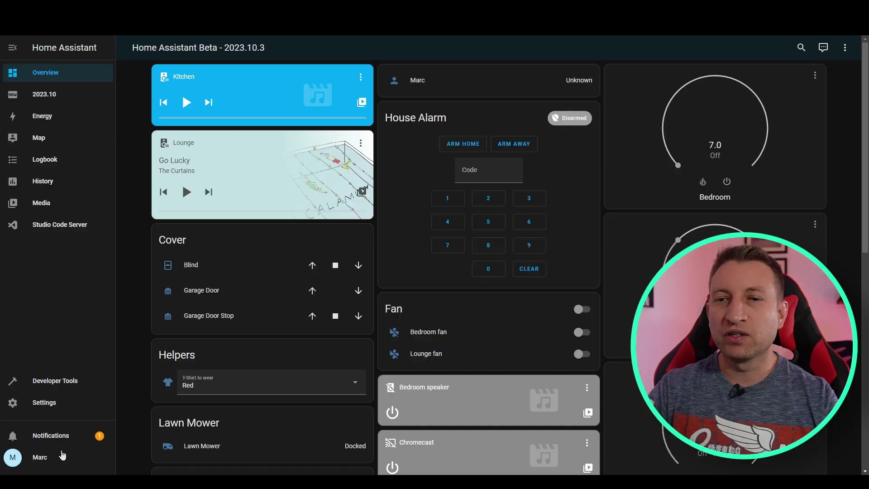
# Step: Turn on Advanced Mode in the user profile
pyautogui.click(46, 457)
pyautogui.scroll(-7, 292, 350)
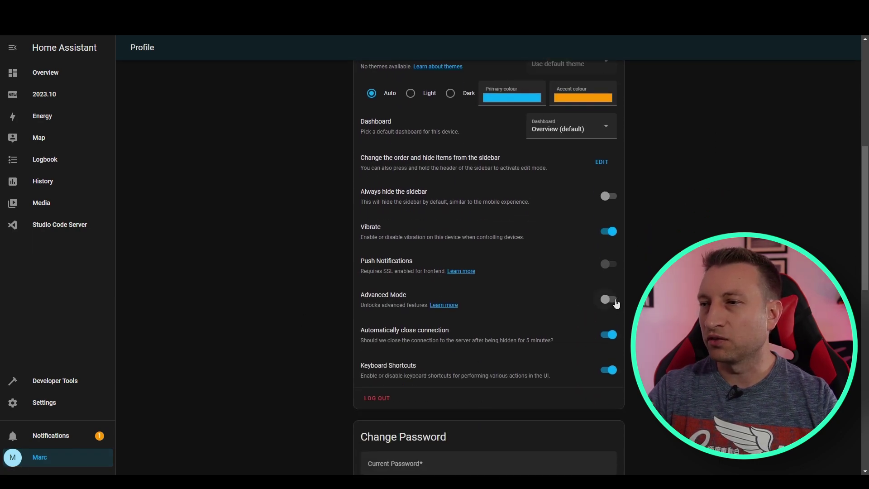
pyautogui.click(609, 299)
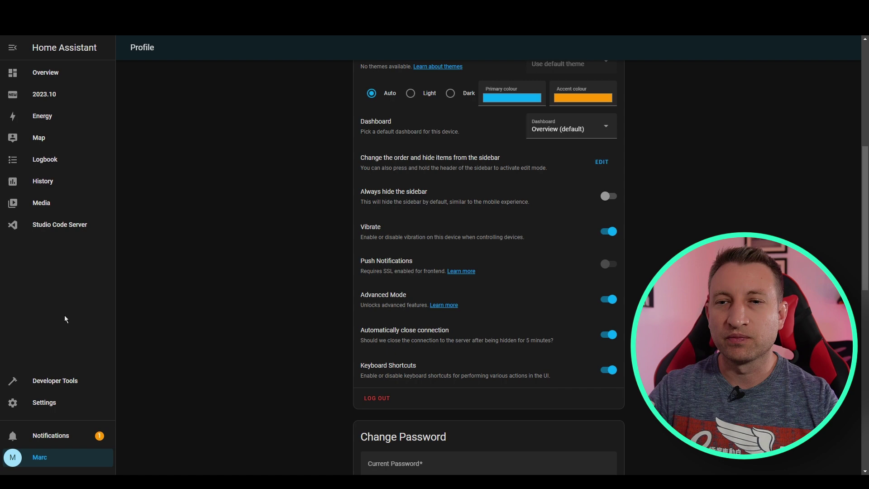
# Step: Search the Add-on Store for 'ssh' and open the Terminal & SSH add-on
pyautogui.click(46, 399)
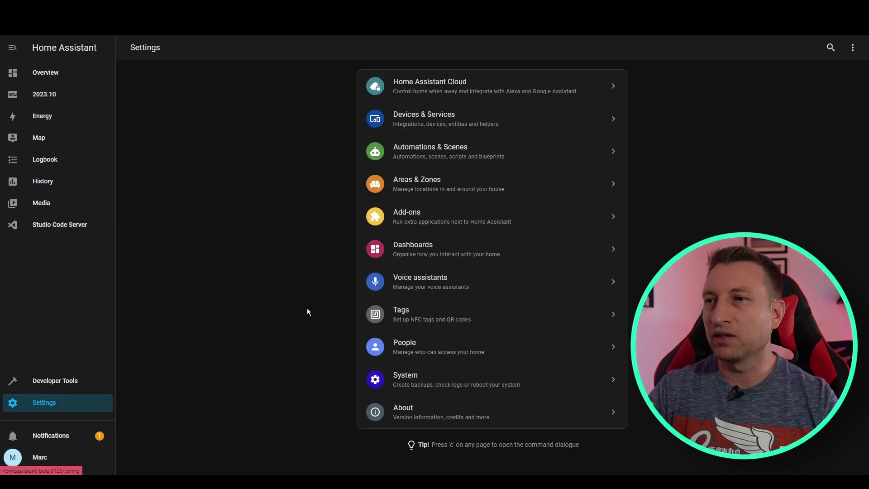
pyautogui.click(428, 223)
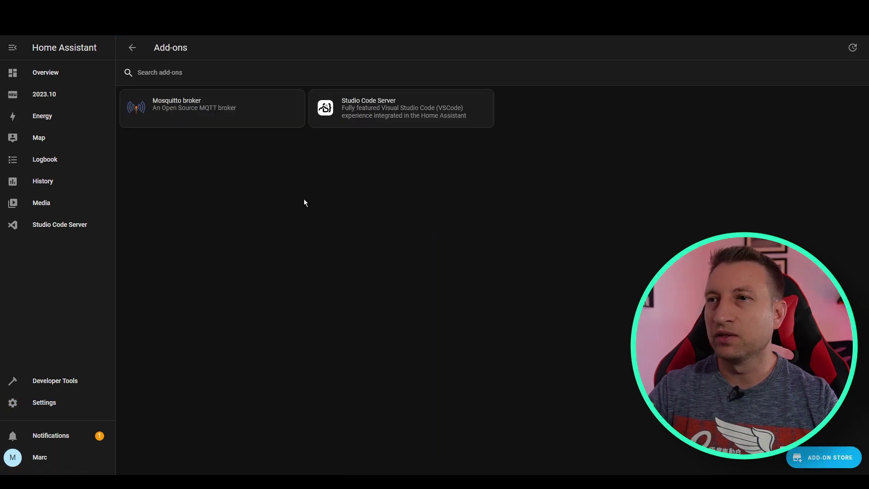
pyautogui.click(820, 462)
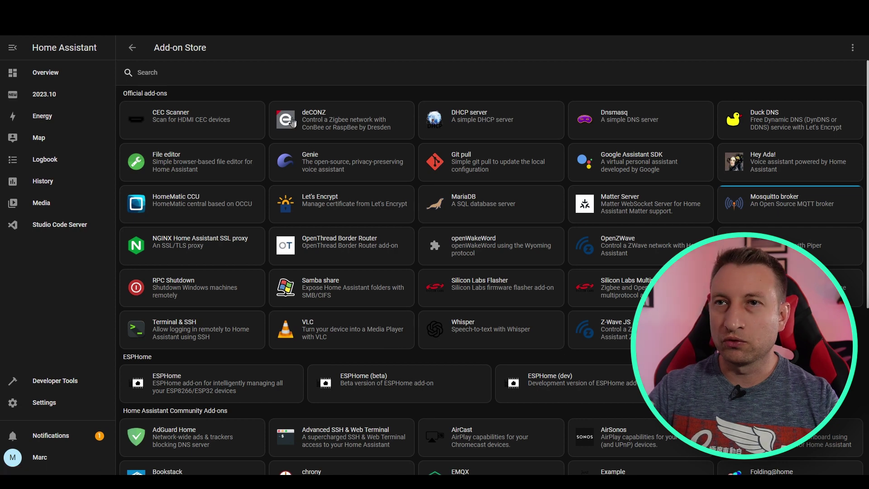
pyautogui.click(214, 81)
pyautogui.write('ssh')
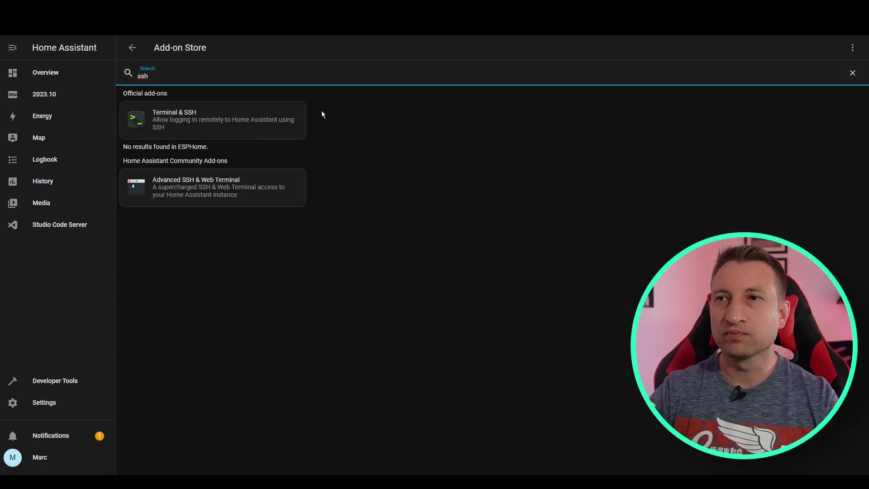
pyautogui.click(341, 112)
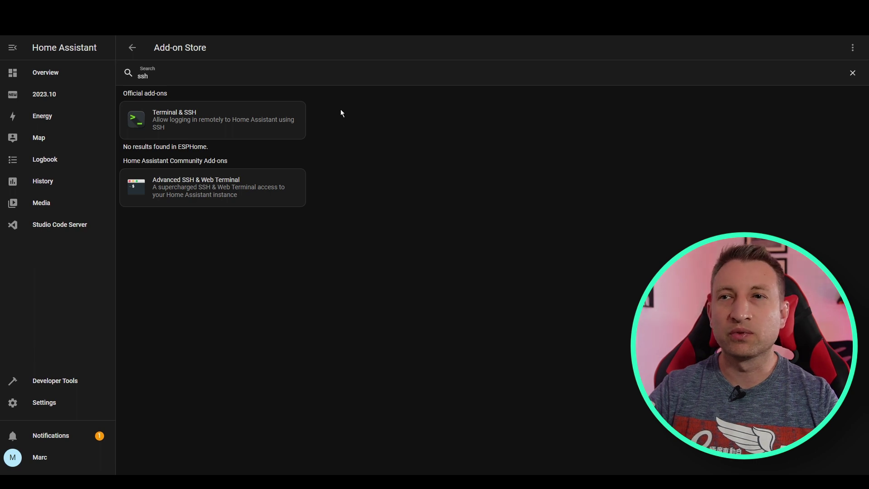
pyautogui.click(231, 124)
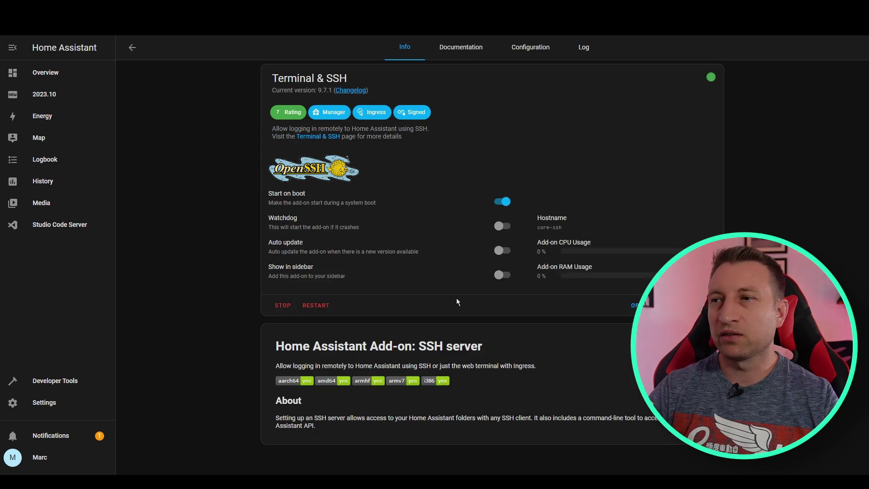
pyautogui.click(509, 277)
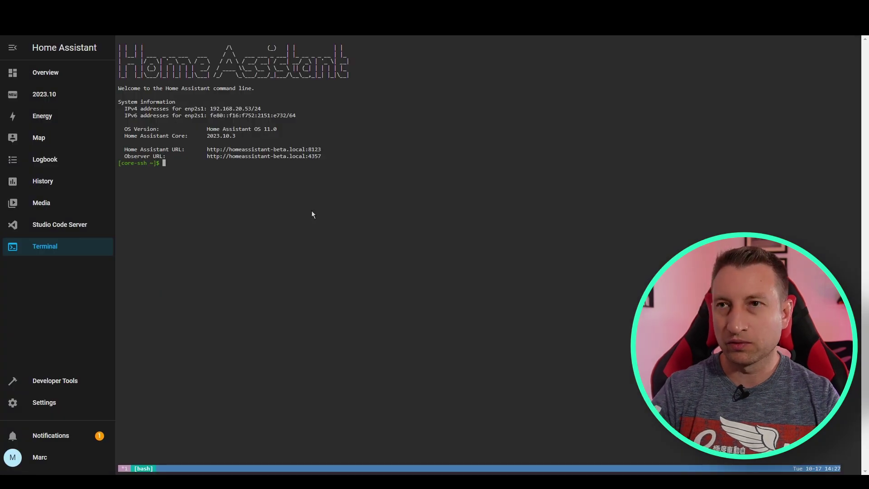
pyautogui.write('wget -O - https://get.hacs.xyz | bash -')
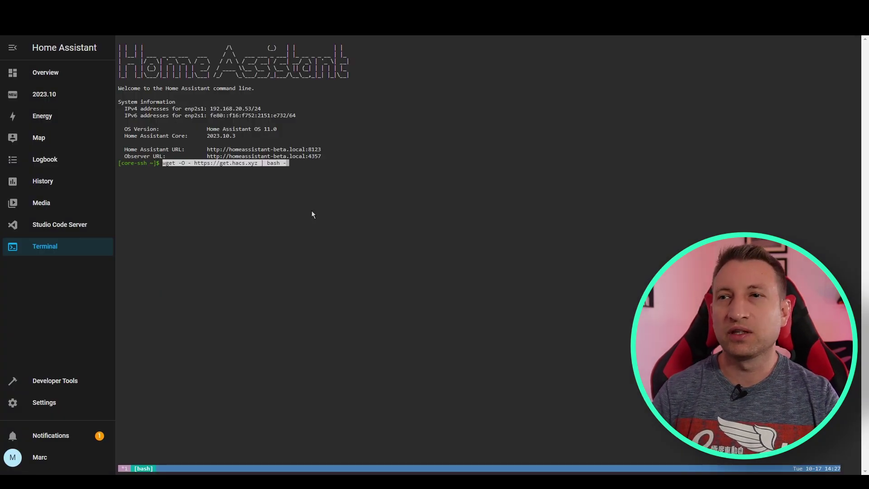
pyautogui.press('Return')
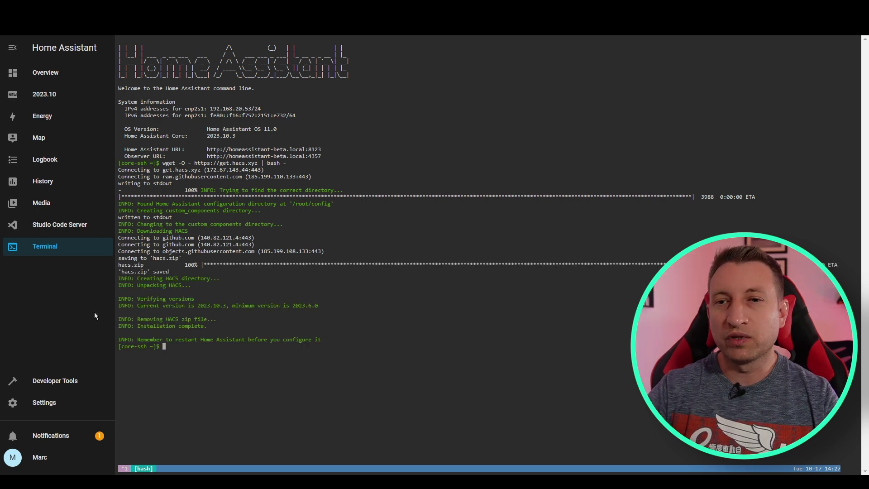
pyautogui.click(35, 380)
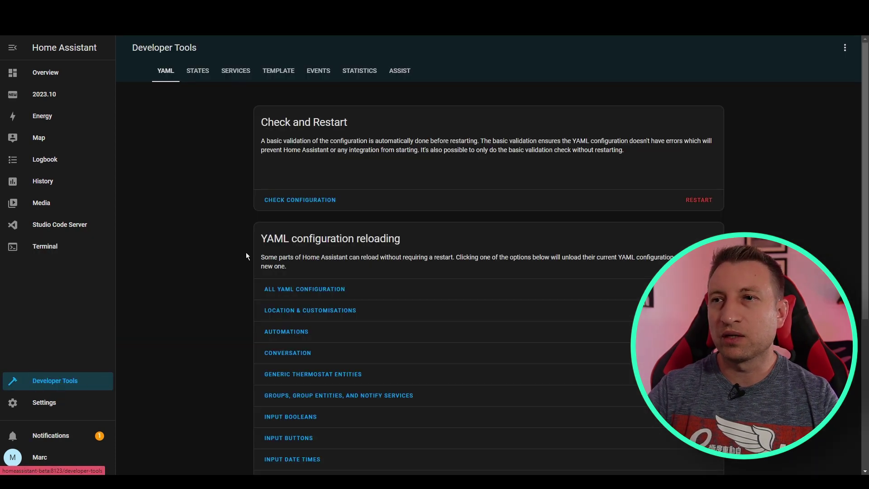
# Step: Validate the configuration, then fully restart Home Assistant
pyautogui.click(292, 201)
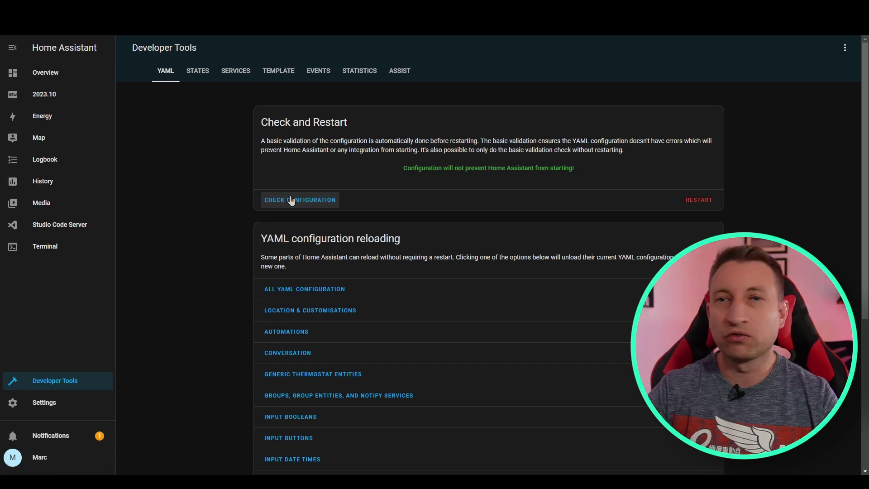
pyautogui.click(701, 202)
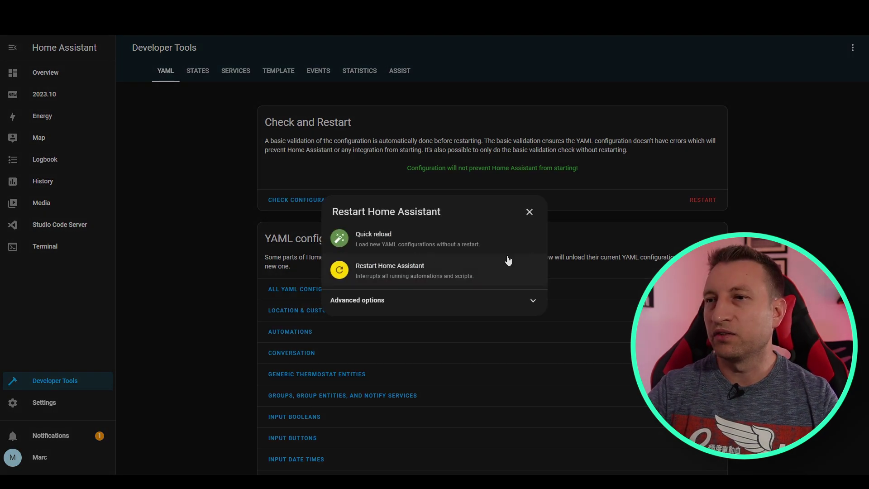
pyautogui.click(414, 276)
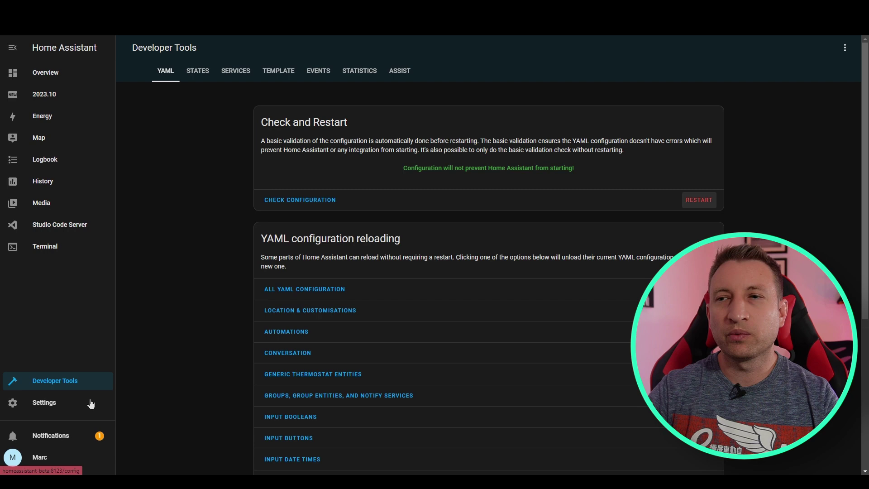
pyautogui.click(105, 402)
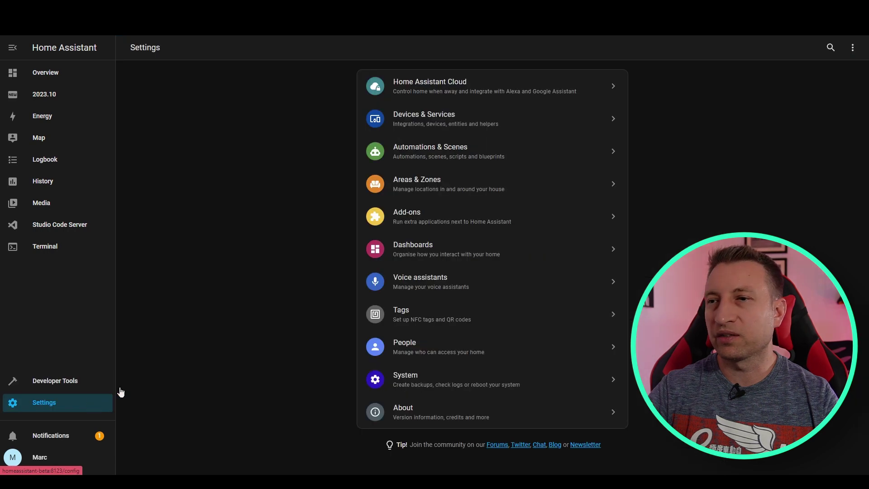
# Step: Add the HACS integration and accept all three HACS acknowledgements
pyautogui.click(432, 135)
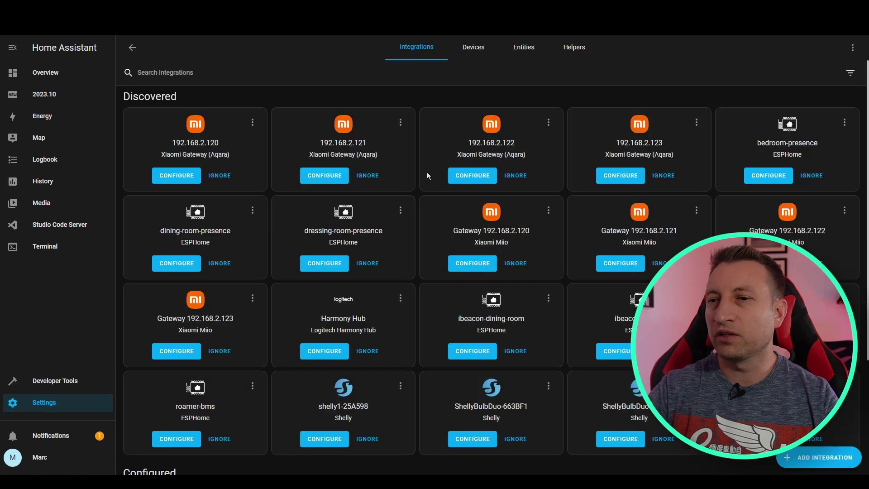
pyautogui.click(820, 457)
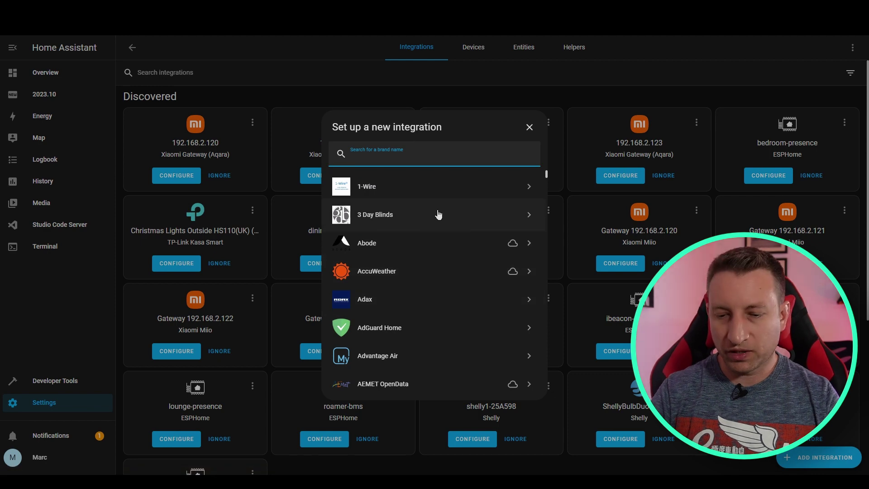
pyautogui.write('hacs')
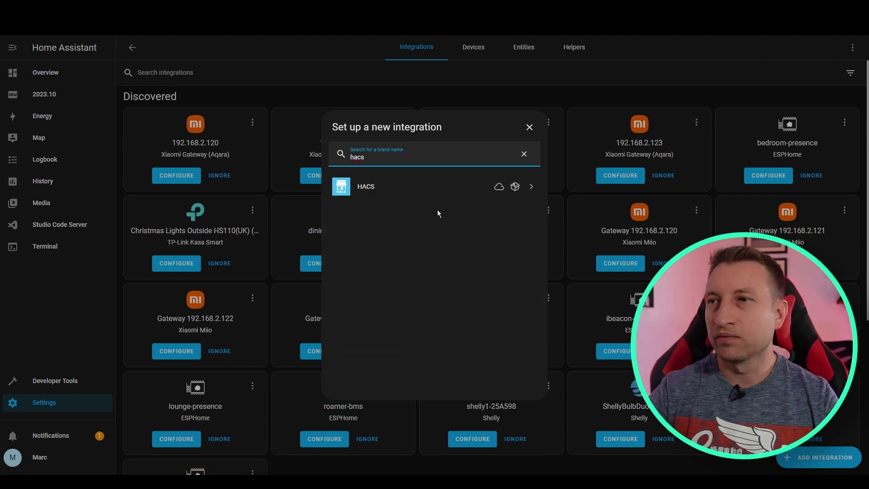
pyautogui.click(402, 199)
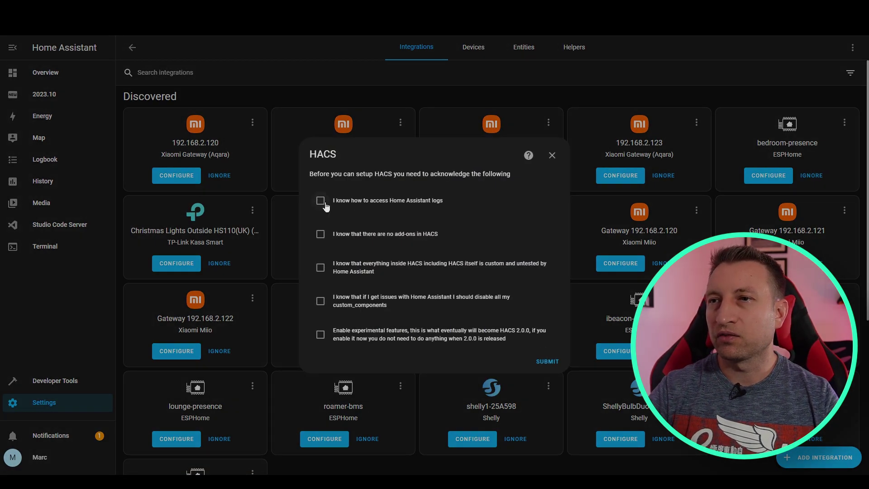
pyautogui.click(321, 234)
pyautogui.click(320, 268)
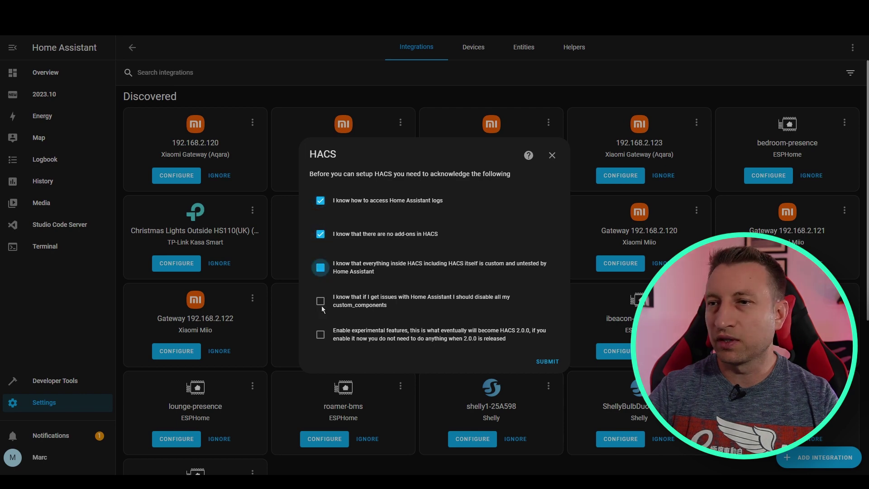
pyautogui.click(321, 301)
pyautogui.click(547, 362)
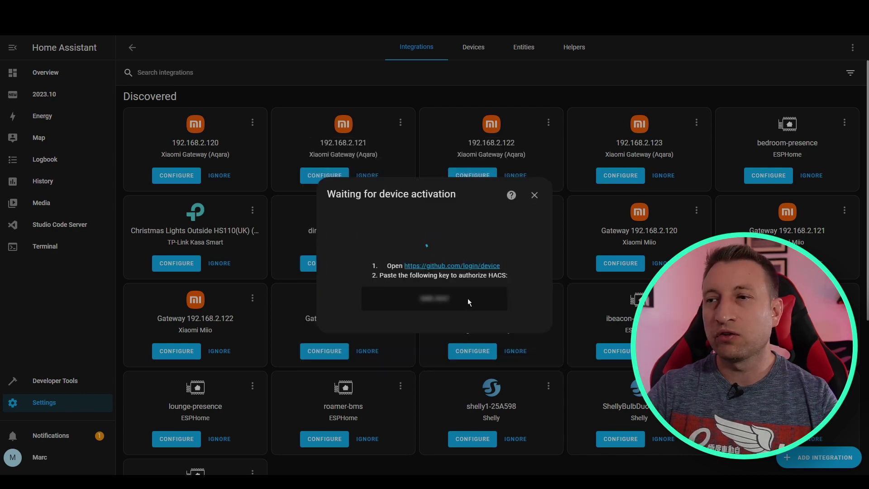
# Step: Authorize HACS on GitHub with the device activation code and finish setup
pyautogui.click(492, 266)
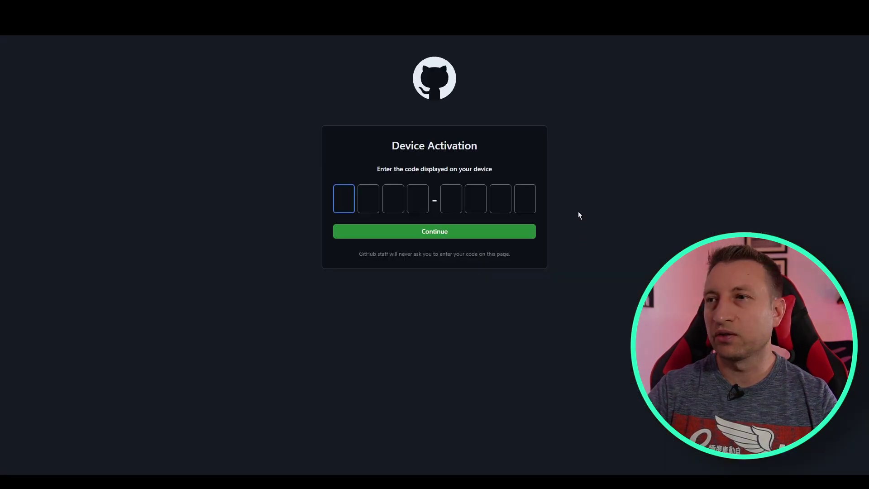
pyautogui.hotkey('ctrl', 'v')
pyautogui.press('Return')
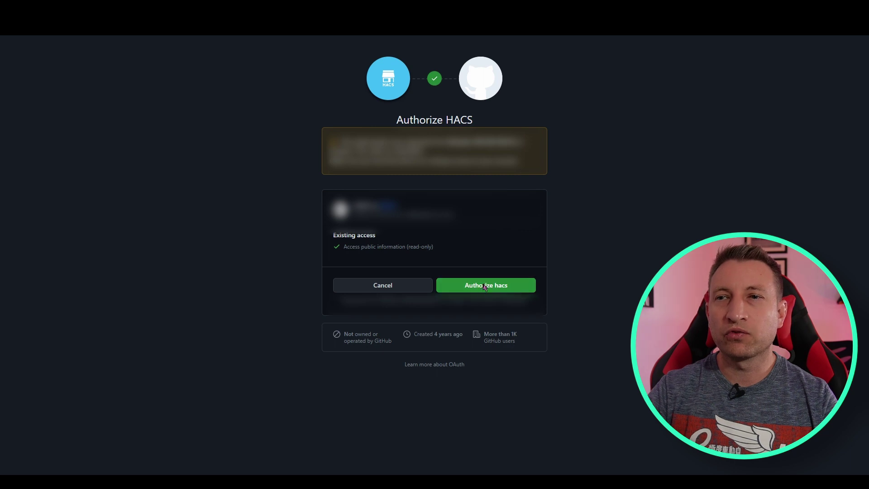
pyautogui.click(485, 287)
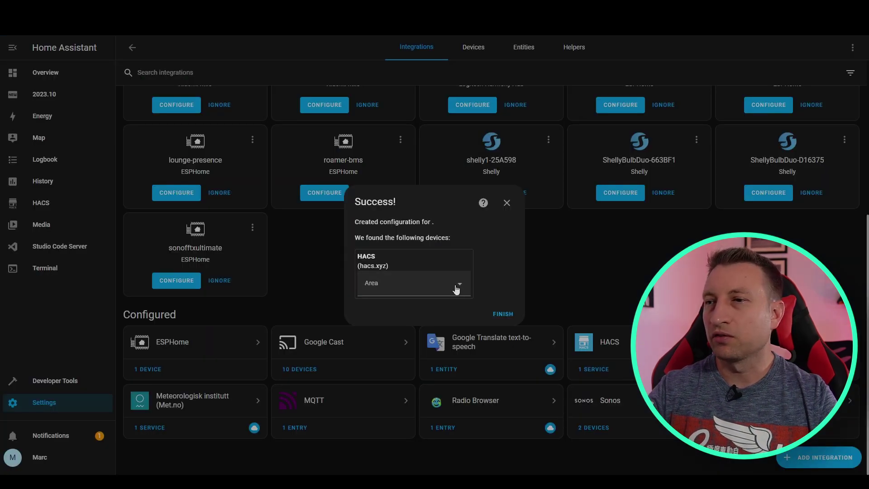
pyautogui.click(503, 314)
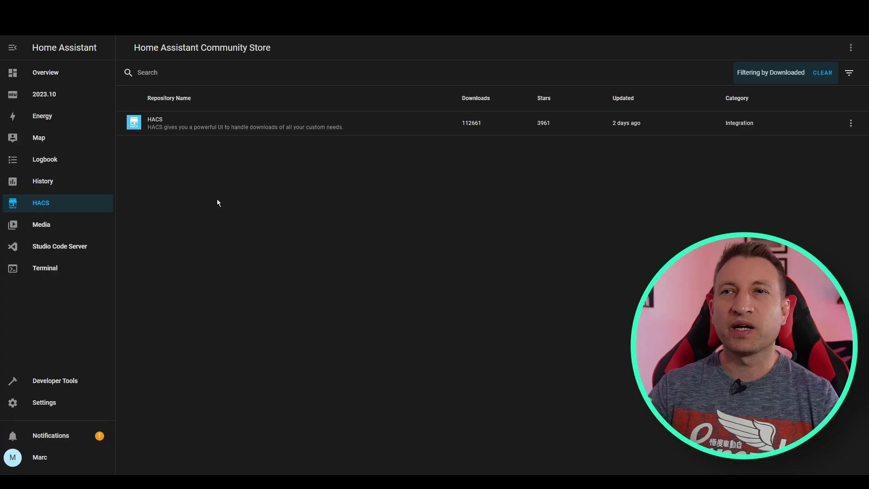
# Step: Find 'presence sim' in HACS and download Presence Simulation version v3.1
pyautogui.click(197, 73)
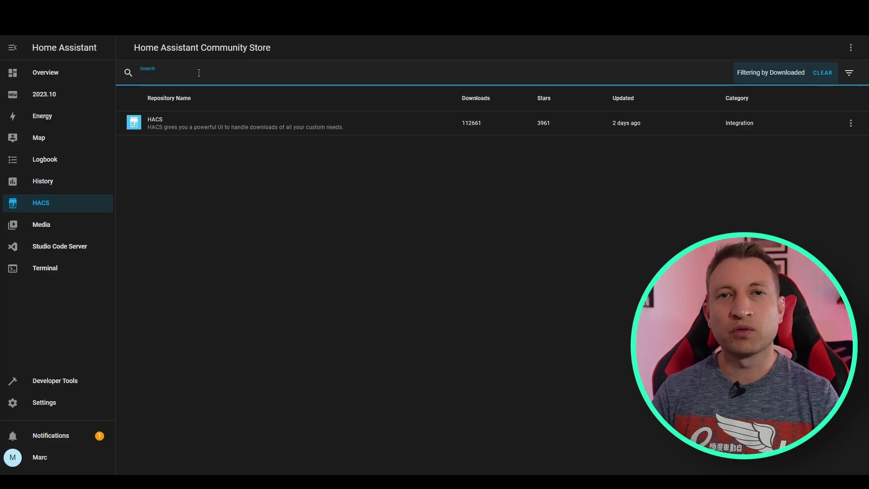
pyautogui.write('pr')
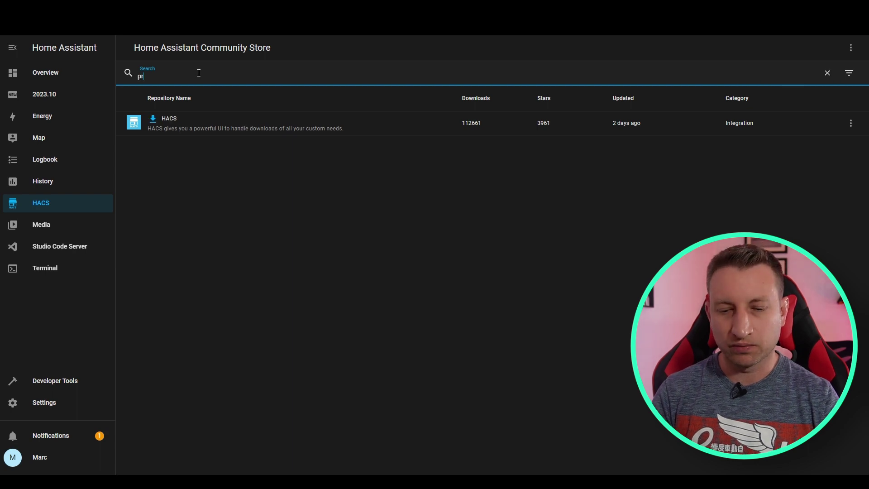
pyautogui.write('esence sim')
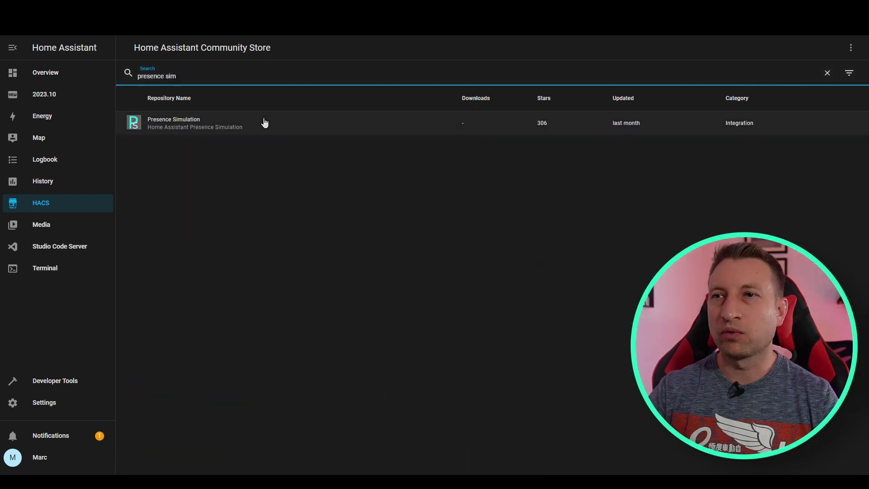
pyautogui.click(265, 122)
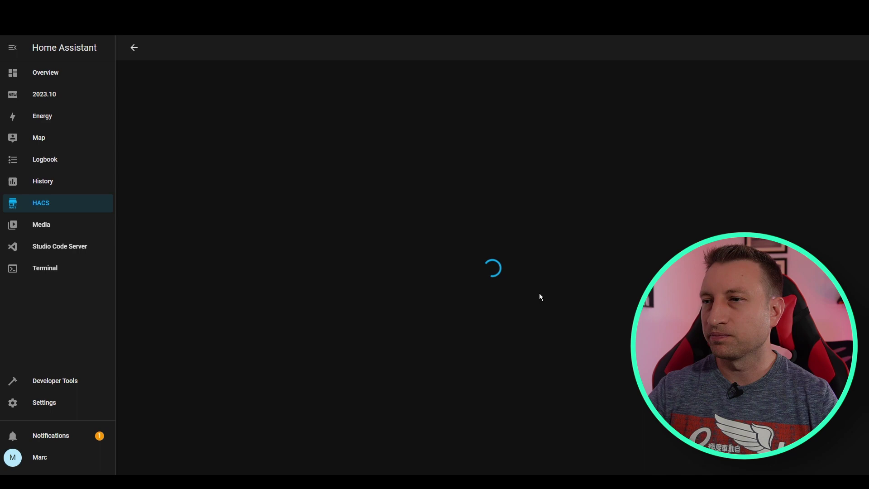
pyautogui.click(829, 458)
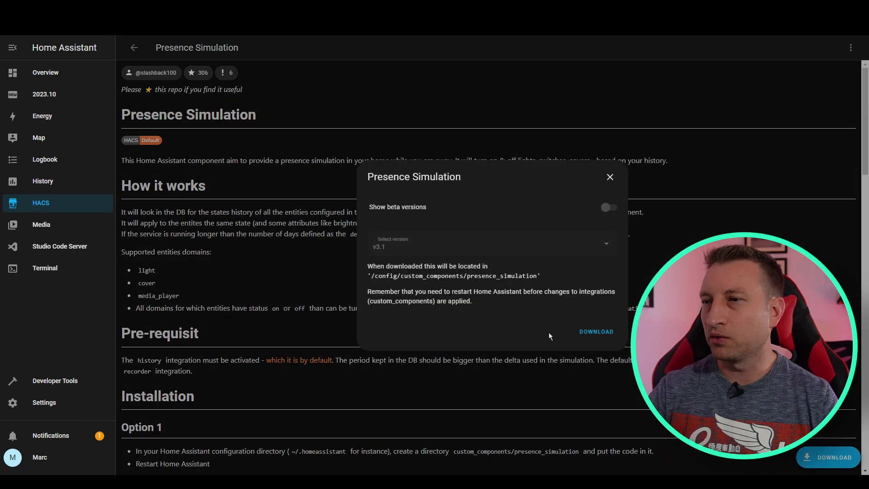
pyautogui.click(600, 332)
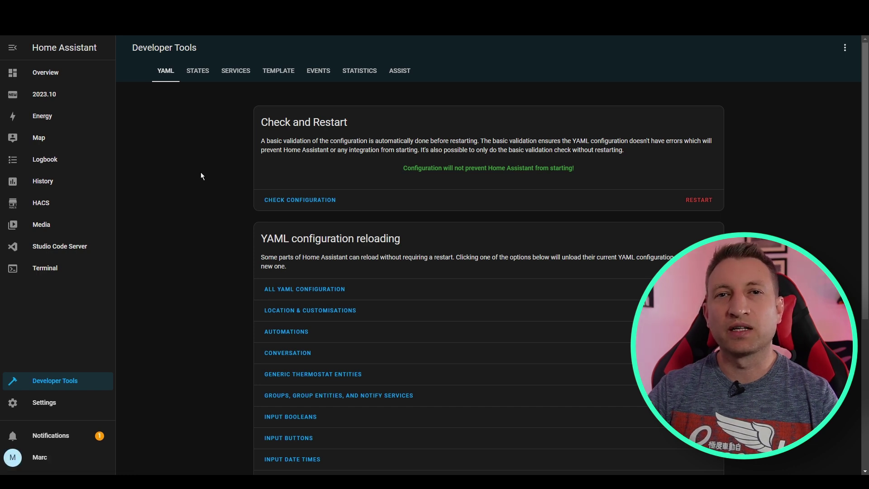
# Step: Add the Presence Simulation integration via a 'prese' search and focus its entity setting
pyautogui.click(70, 400)
pyautogui.click(392, 122)
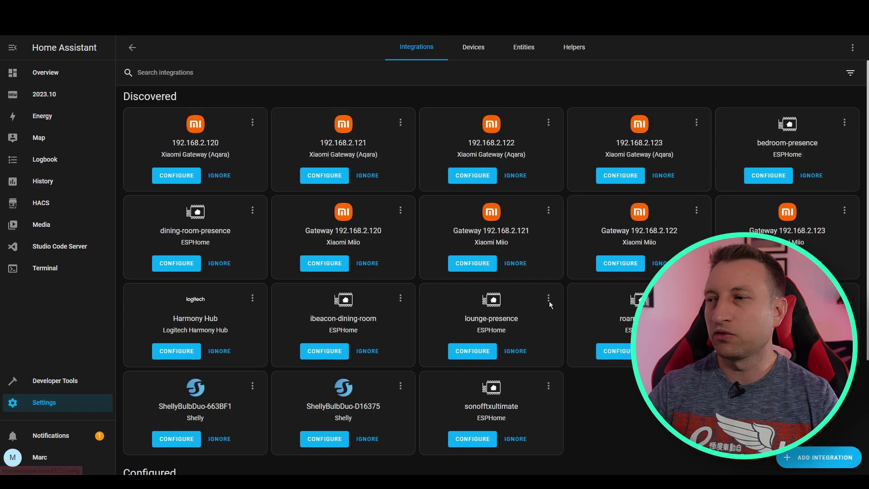
pyautogui.click(820, 457)
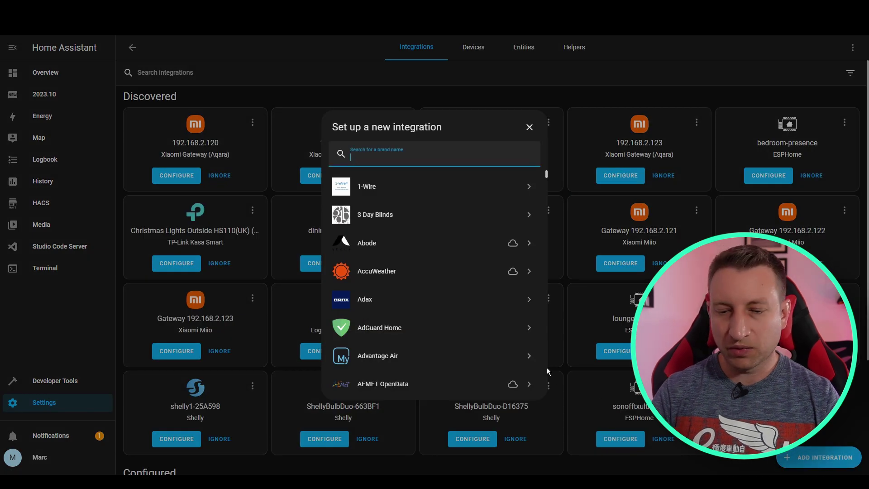
pyautogui.write('prese')
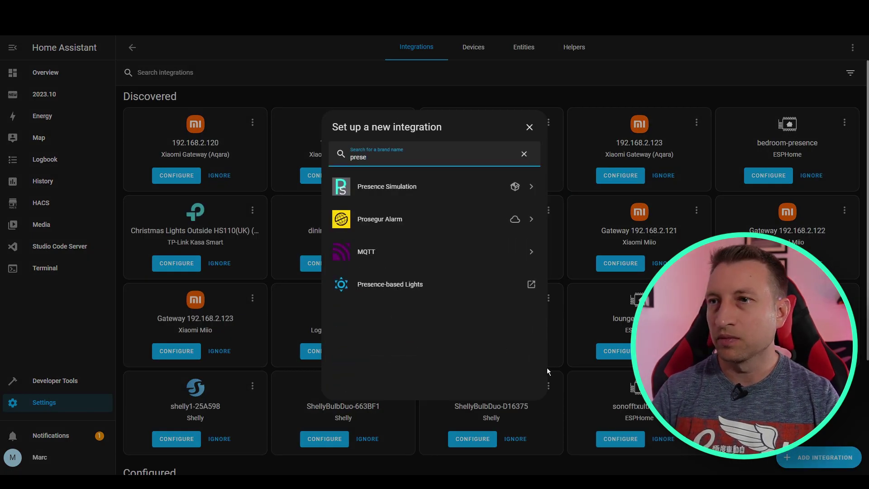
pyautogui.click(398, 188)
pyautogui.click(417, 187)
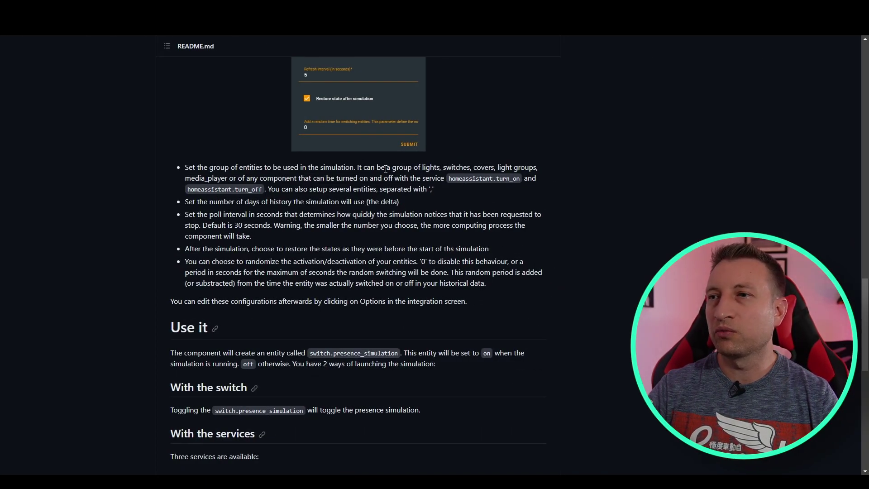
pyautogui.moveTo(386, 169); pyautogui.dragTo(498, 169)
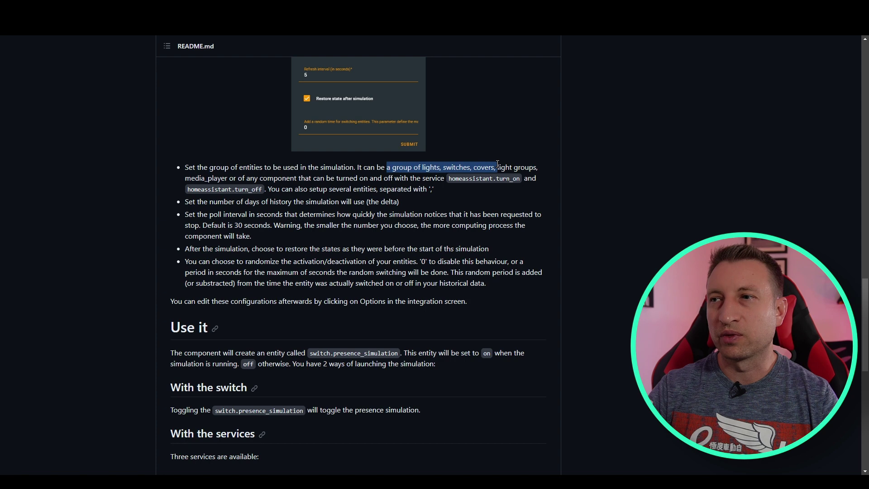
pyautogui.click(434, 169)
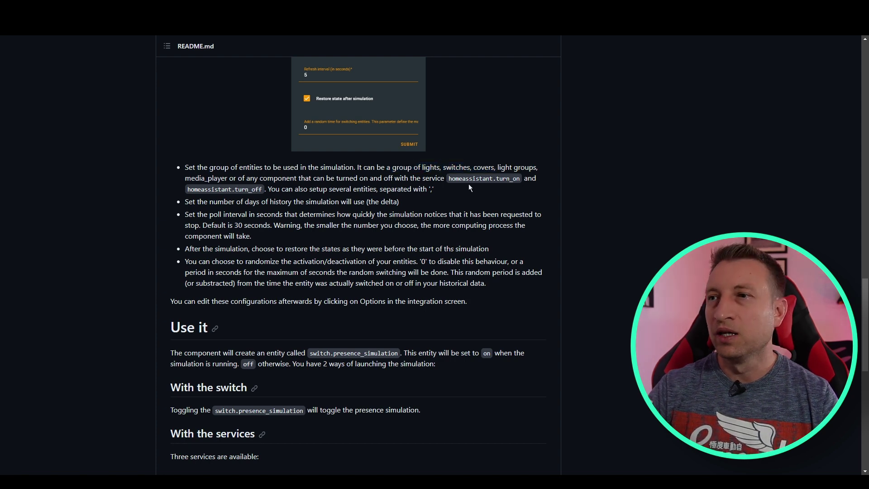
pyautogui.moveTo(451, 180); pyautogui.dragTo(517, 179)
pyautogui.click(493, 182)
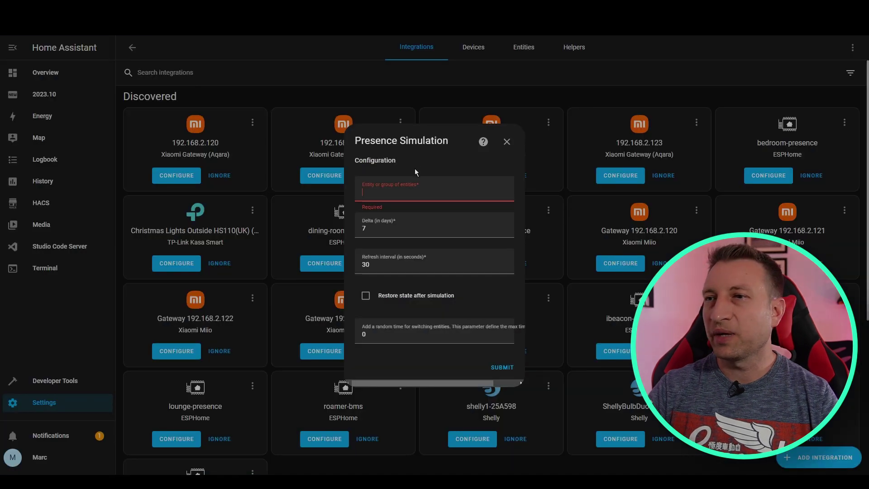
pyautogui.click(377, 232)
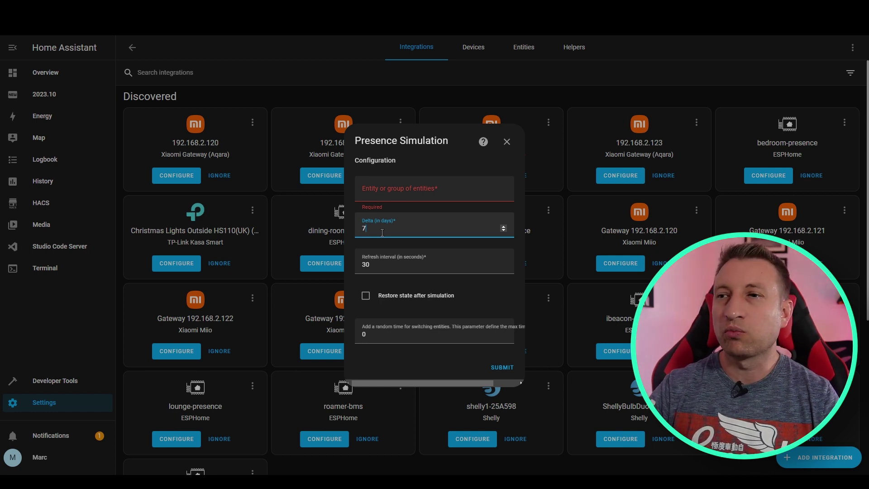
pyautogui.moveTo(382, 233); pyautogui.dragTo(350, 232)
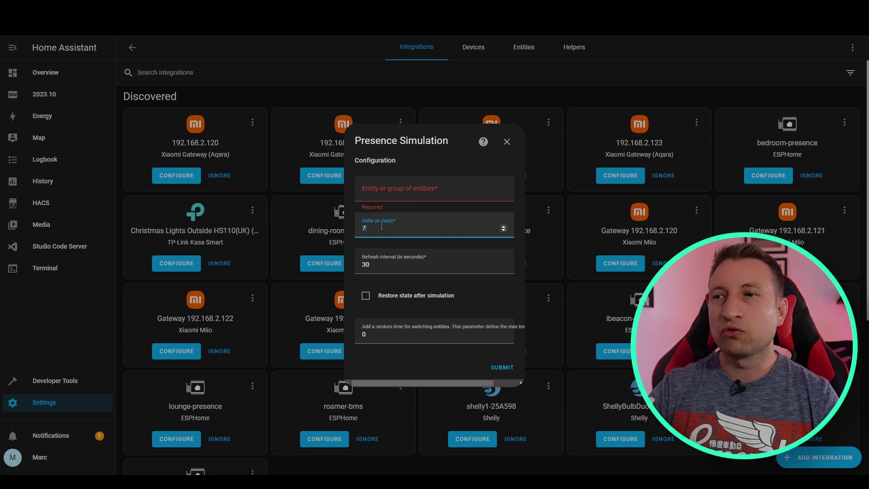
pyautogui.moveTo(381, 226); pyautogui.dragTo(358, 237)
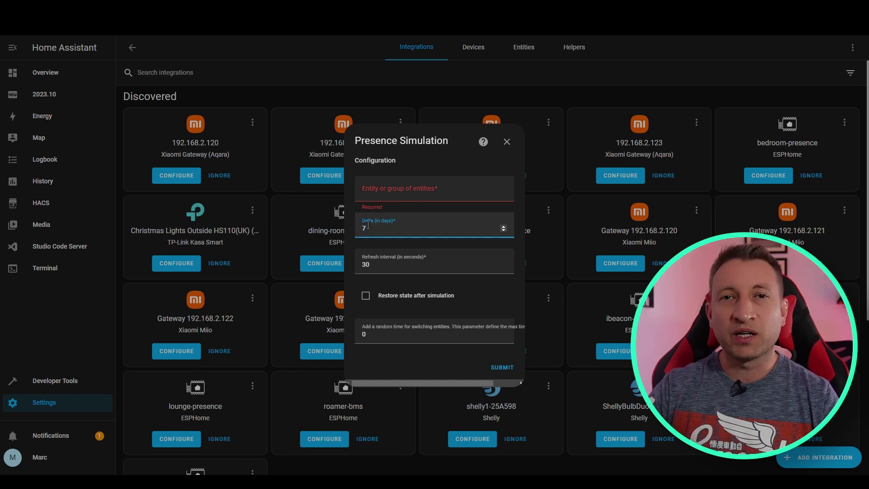
pyautogui.click(380, 267)
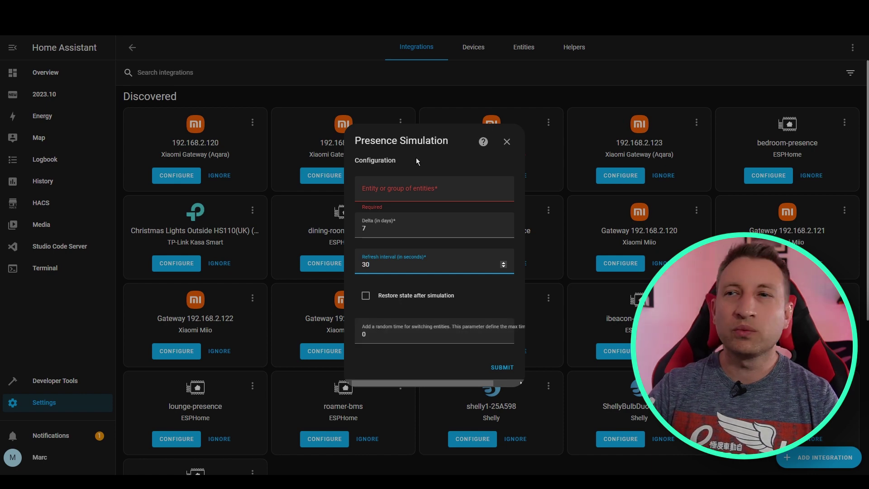
# Step: Cancel Presence Simulation setup and browse the Group and Change device type helper options
pyautogui.click(513, 148)
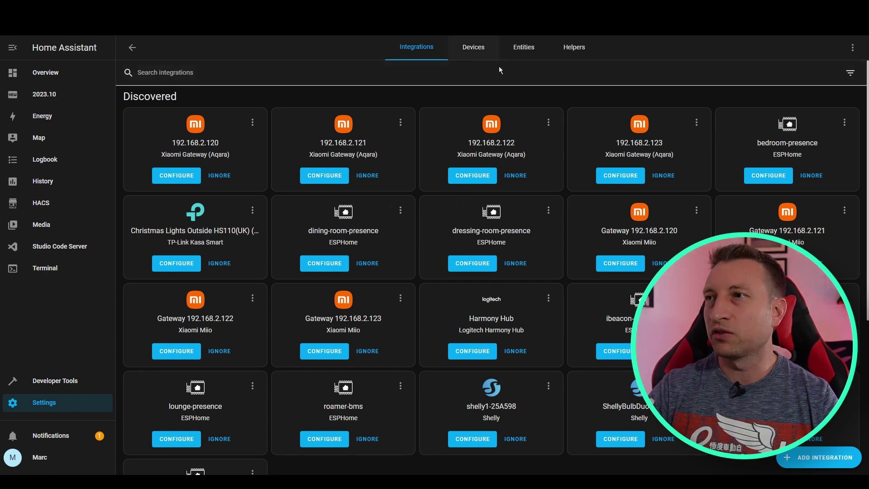
pyautogui.click(567, 47)
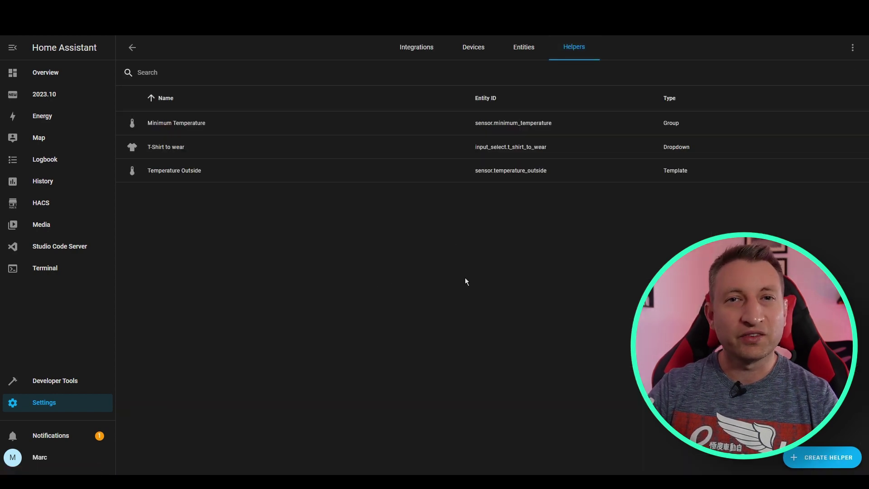
pyautogui.click(816, 466)
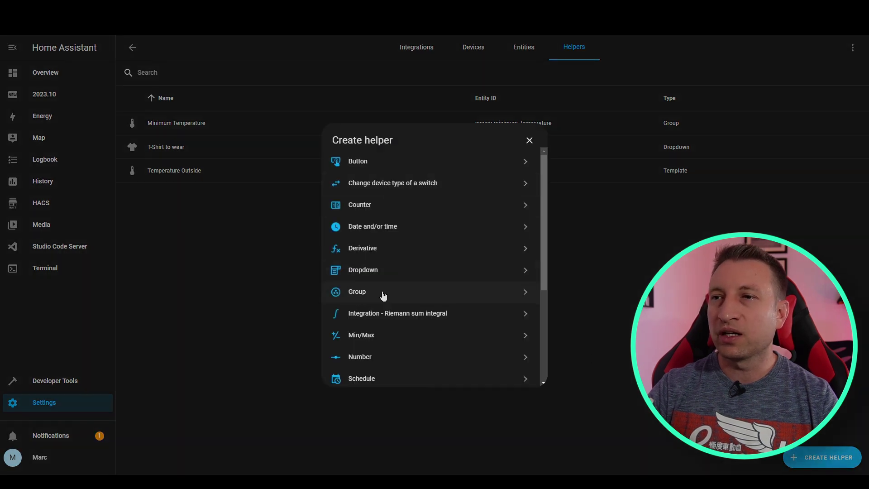
pyautogui.click(355, 296)
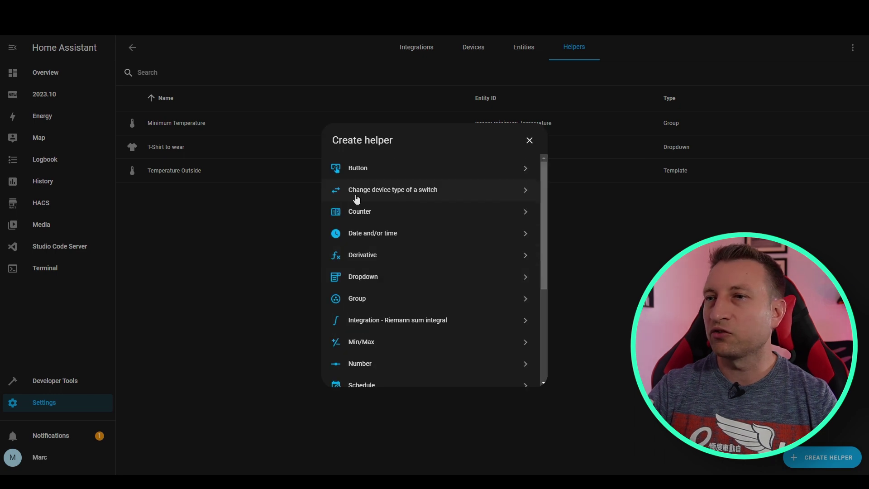
pyautogui.click(429, 193)
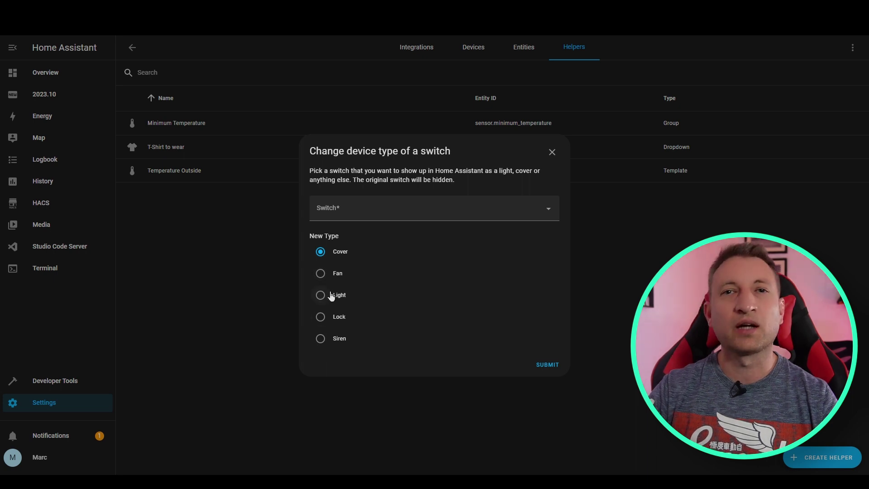
pyautogui.click(621, 153)
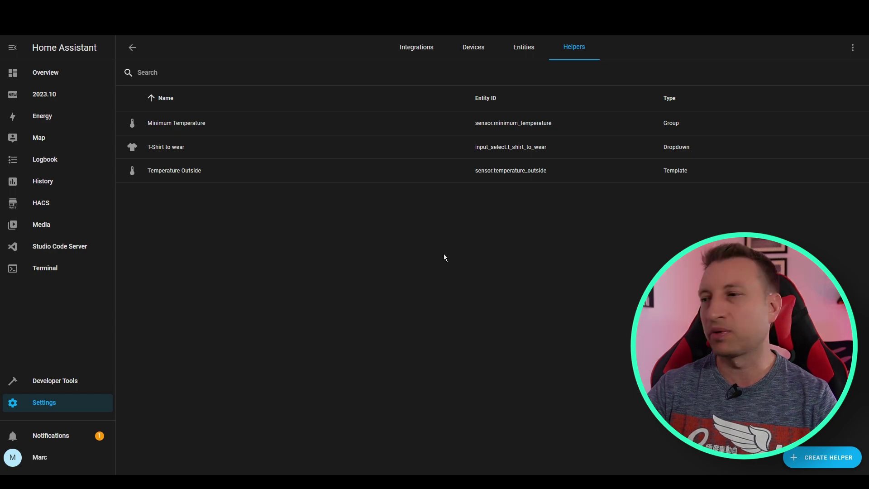
# Step: Create a 'Vacation Lights' light group helper containing Left Light and Right Light
pyautogui.click(836, 462)
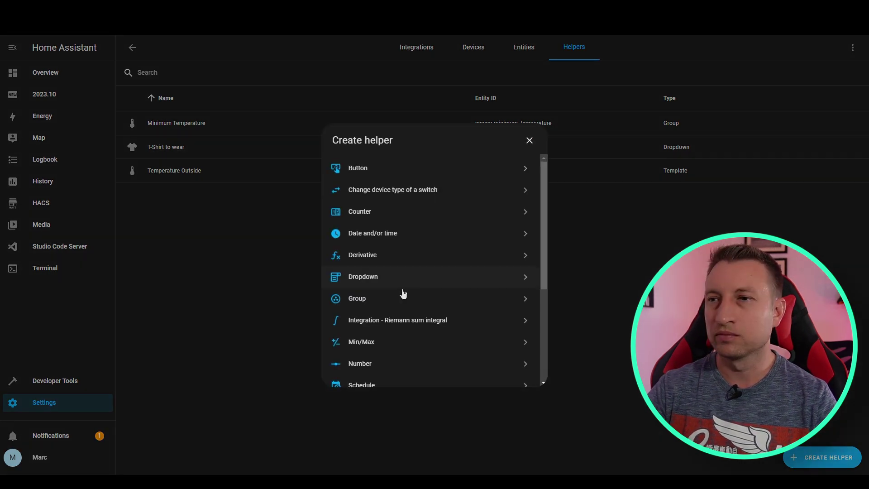
pyautogui.click(372, 298)
pyautogui.click(360, 292)
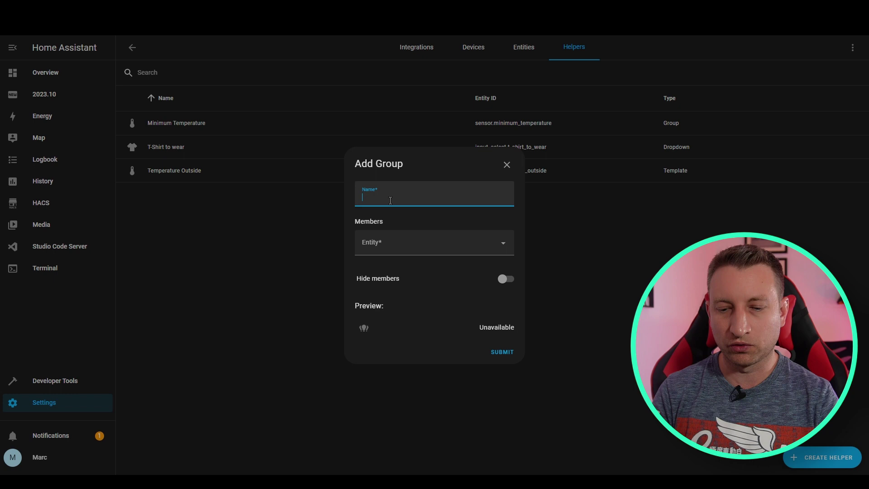
pyautogui.write('Vacation Lights')
pyautogui.click(408, 242)
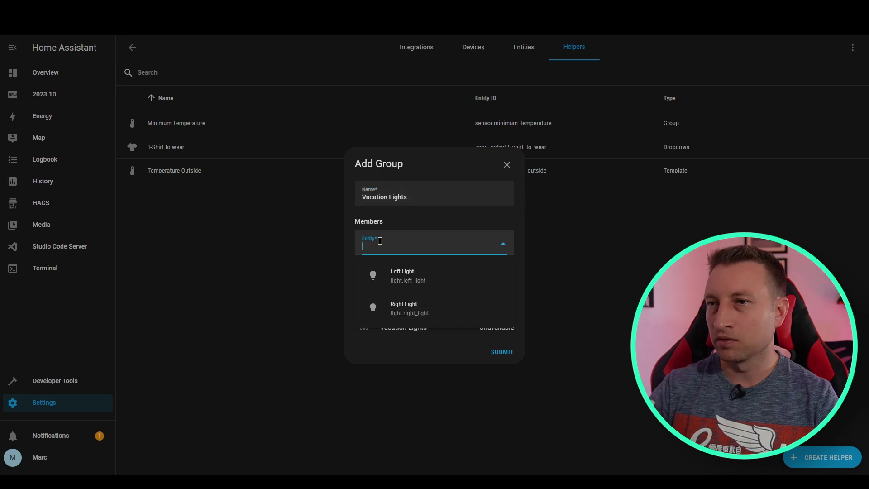
pyautogui.click(398, 273)
pyautogui.click(396, 291)
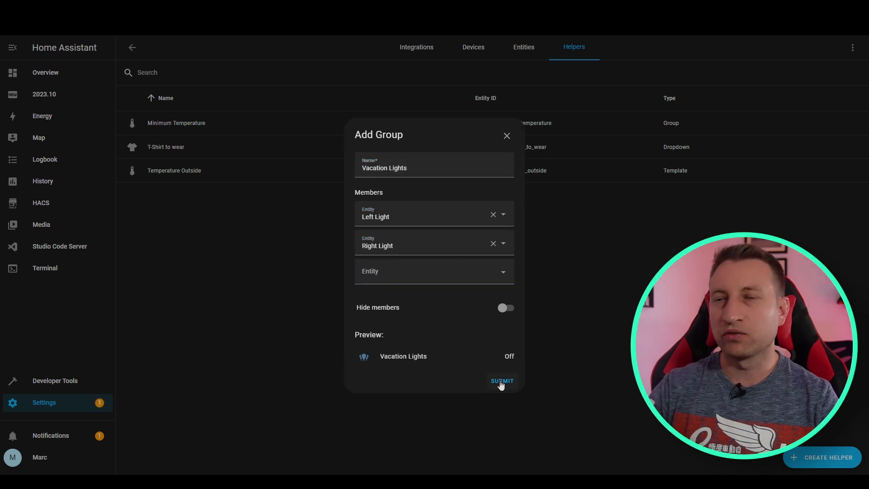
pyautogui.click(498, 384)
pyautogui.click(500, 281)
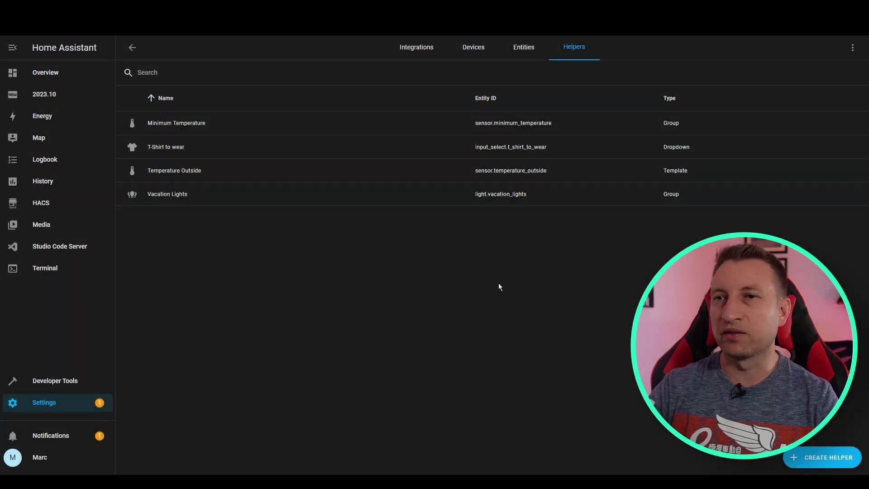
# Step: Copy the group's entity ID, light.vacation_lights, from its settings
pyautogui.click(430, 202)
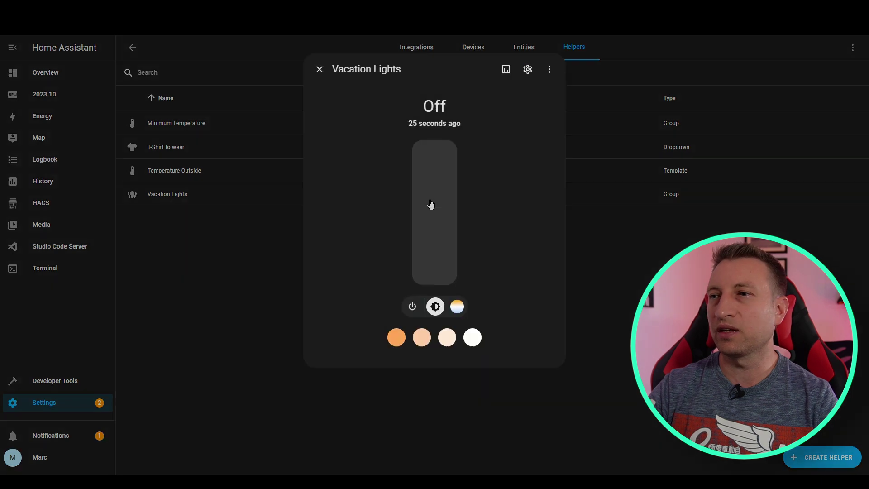
pyautogui.click(526, 68)
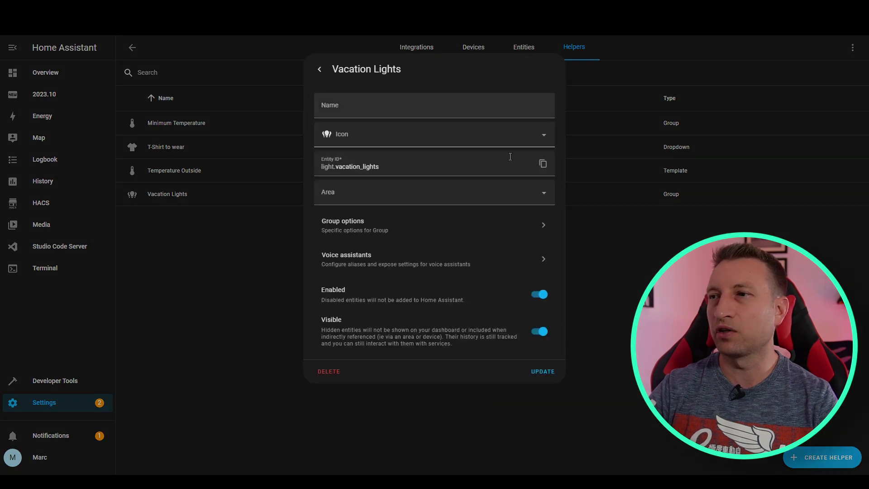
pyautogui.click(543, 164)
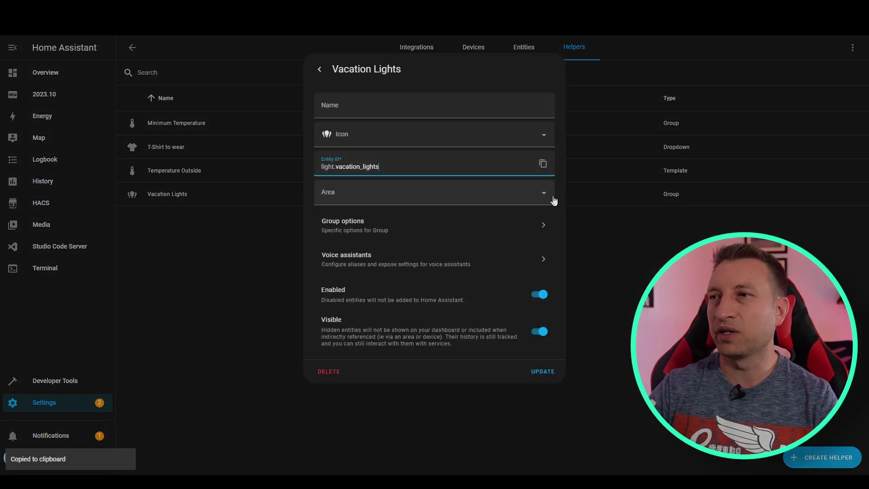
pyautogui.click(643, 270)
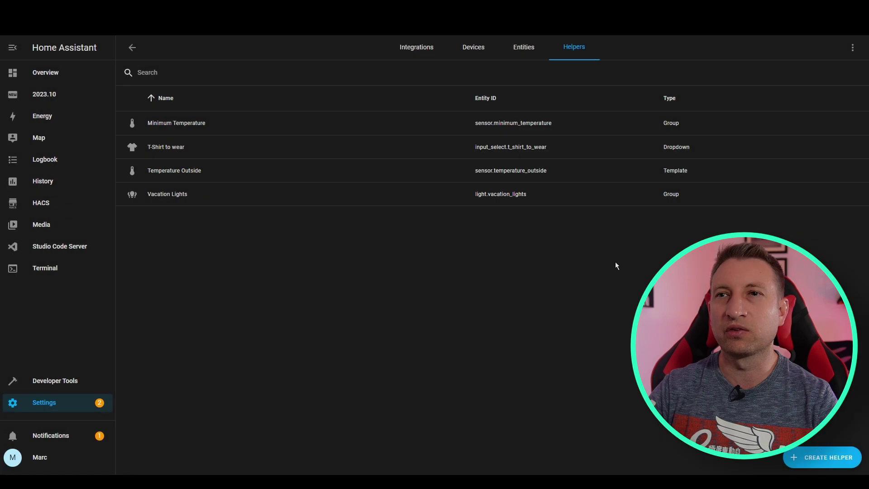
# Step: Add Presence Simulation for light.vacation_lights with a 7-day delta and 30-second refresh interval
pyautogui.click(410, 50)
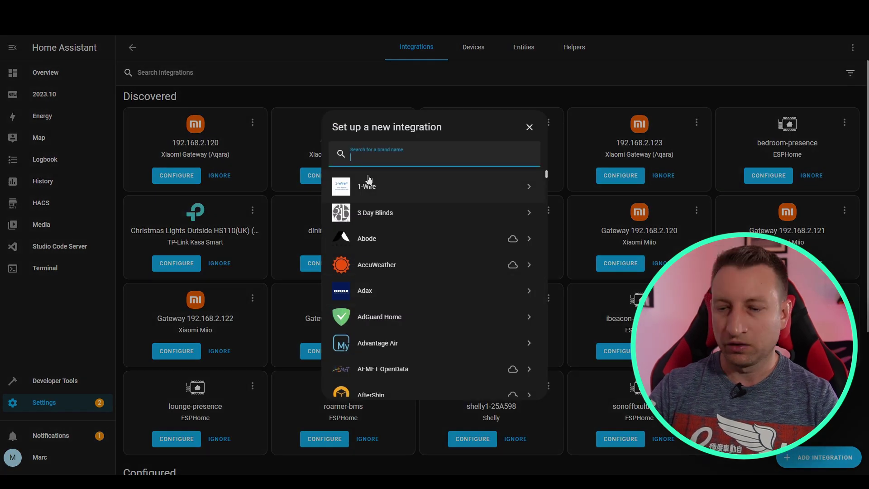
pyautogui.write('presen')
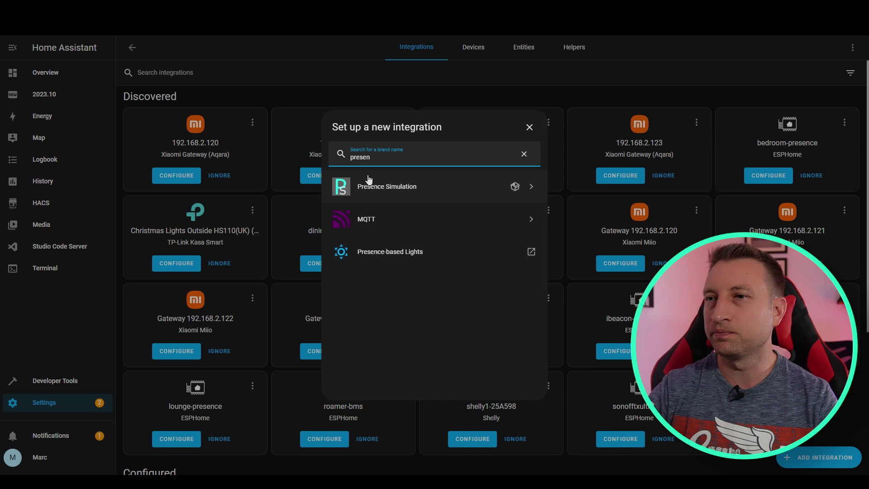
pyautogui.click(369, 179)
pyautogui.click(392, 191)
pyautogui.hotkey('ctrl', 'v')
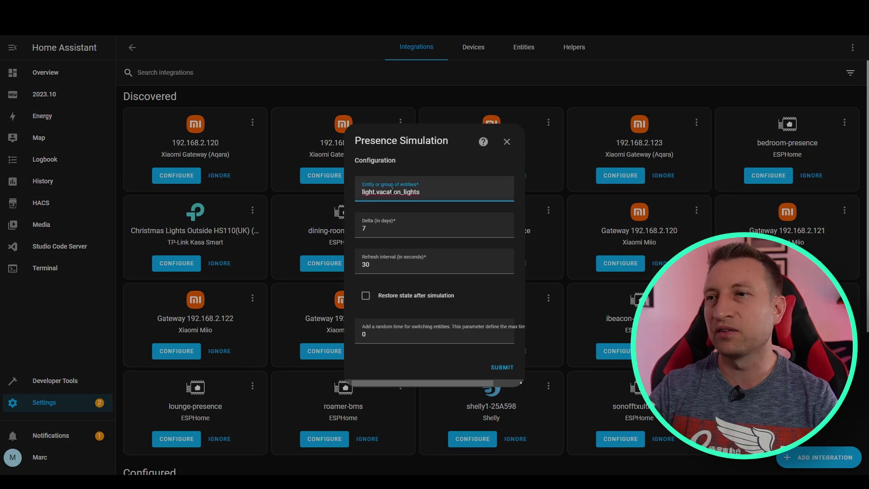
pyautogui.click(381, 228)
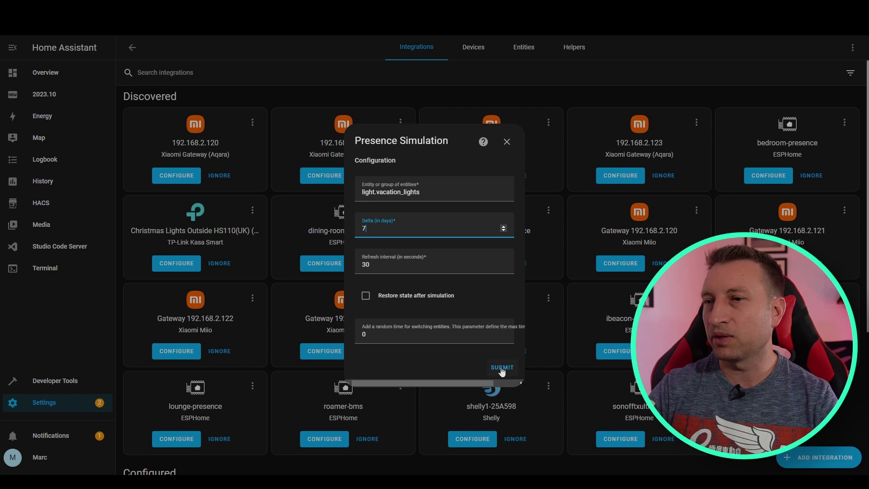
pyautogui.click(502, 368)
pyautogui.click(503, 280)
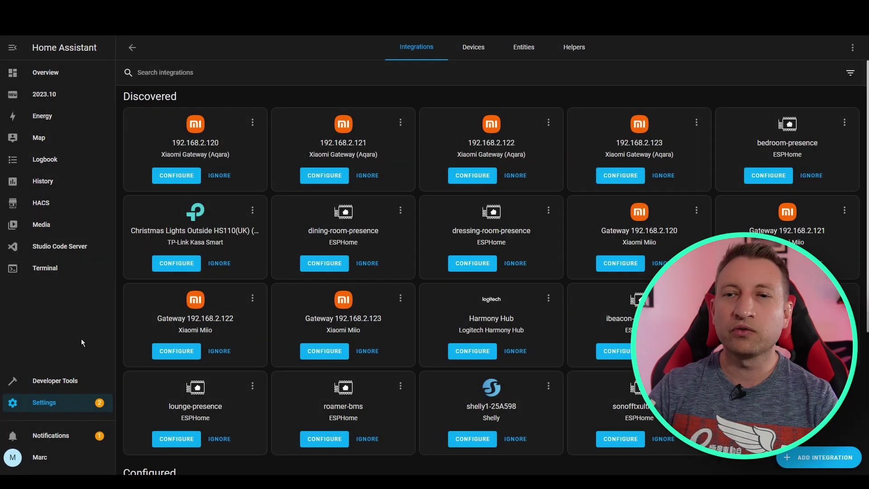
# Step: Filter Developer Tools states for 'prese', inspect switch.presence_simulation, and switch it on
pyautogui.click(64, 381)
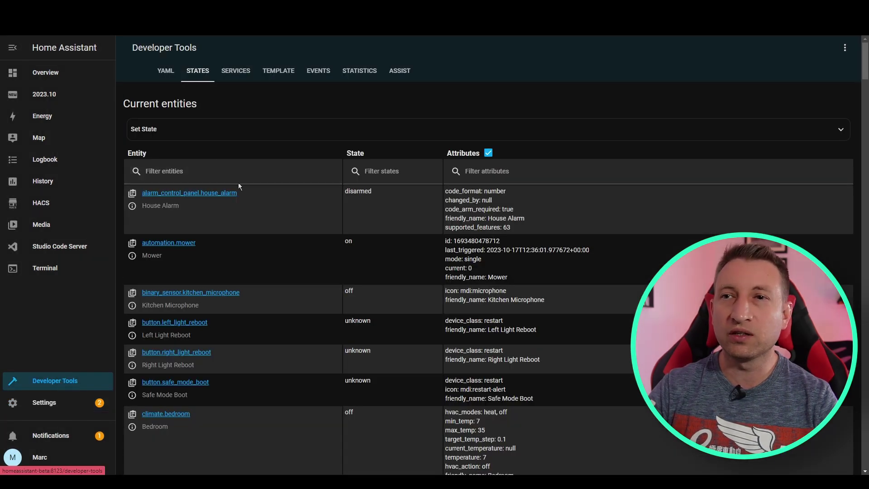
pyautogui.click(201, 171)
pyautogui.write('prese')
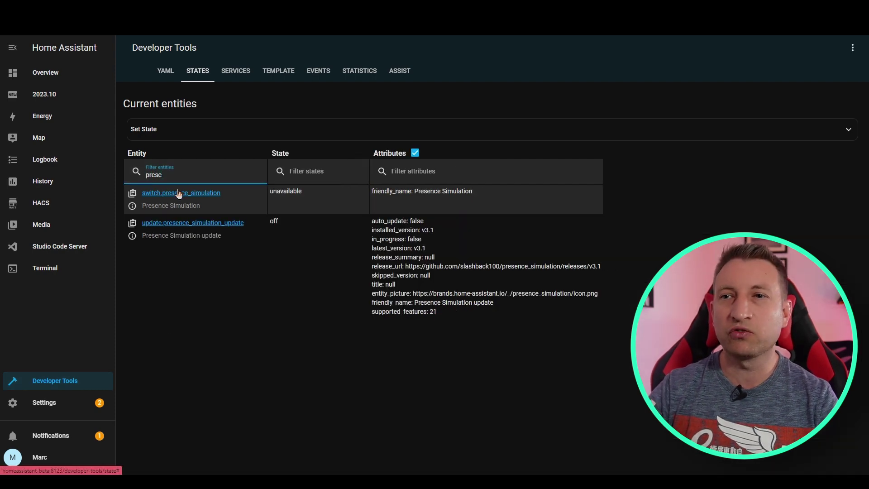
pyautogui.click(133, 207)
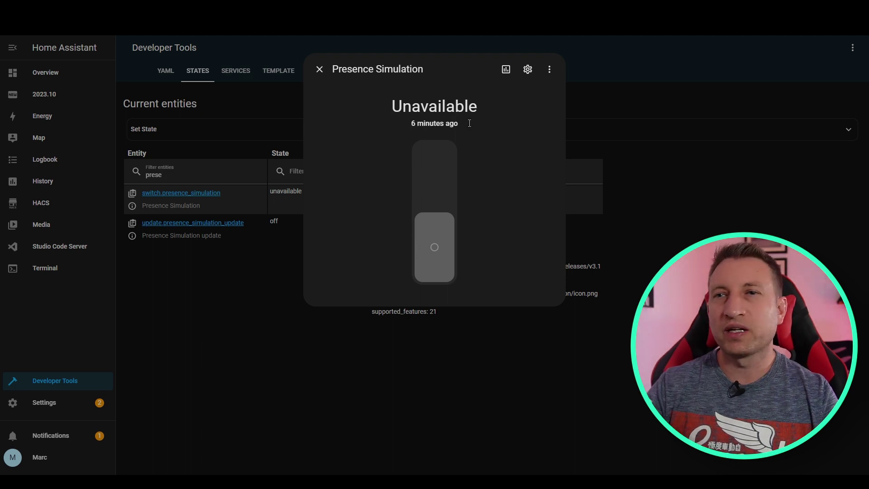
pyautogui.click(246, 278)
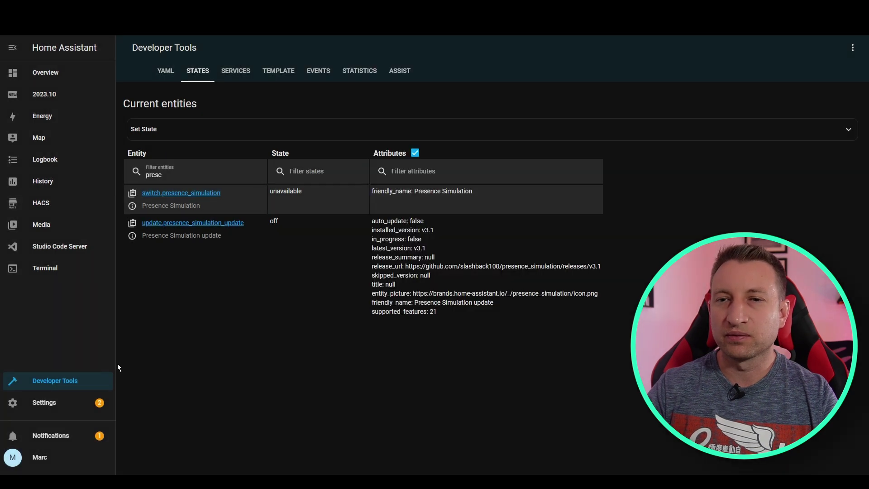
pyautogui.click(133, 206)
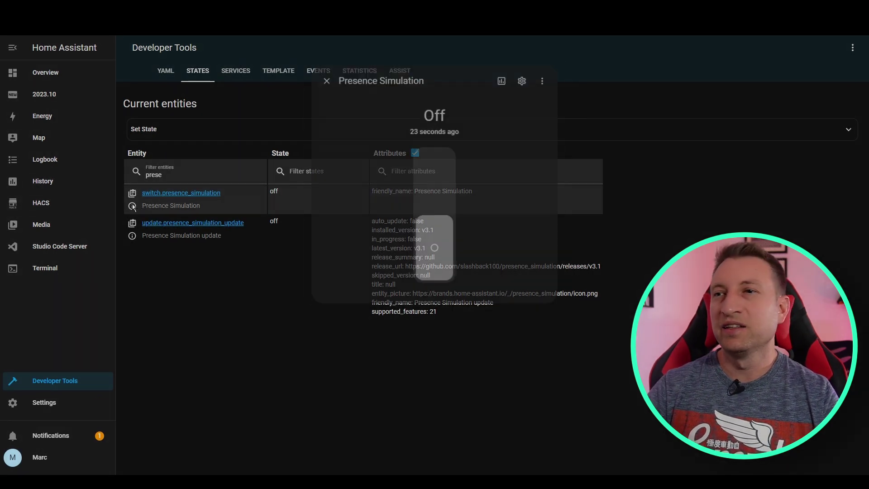
pyautogui.click(449, 173)
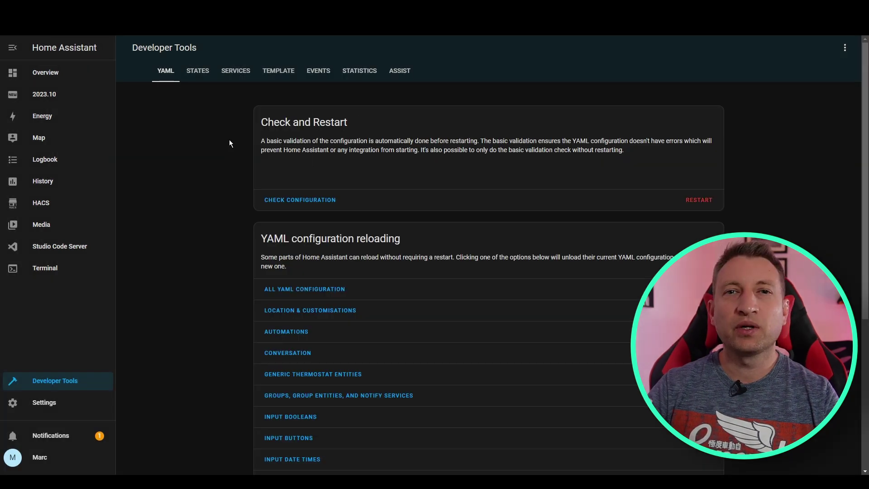
# Step: Select the Presence Simulation: start service under Services and review its entity override list
pyautogui.click(244, 76)
pyautogui.click(276, 136)
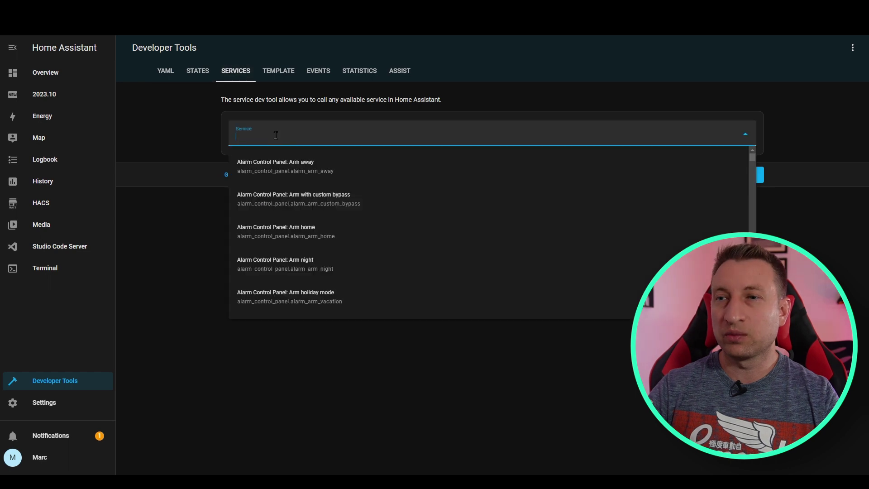
pyautogui.write('presence')
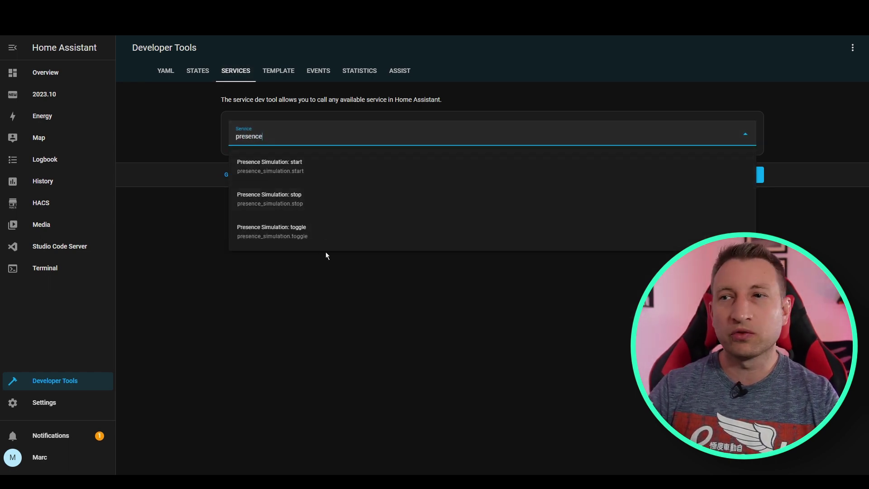
pyautogui.click(322, 165)
pyautogui.click(279, 187)
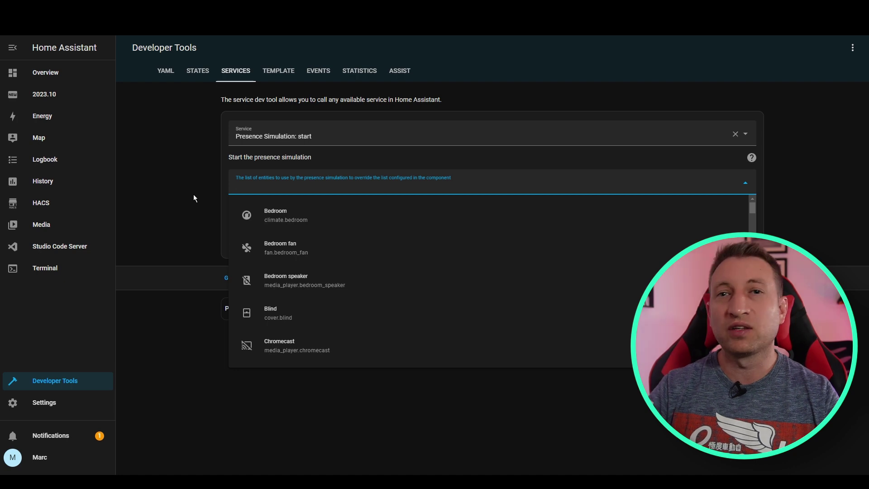
pyautogui.press('Escape')
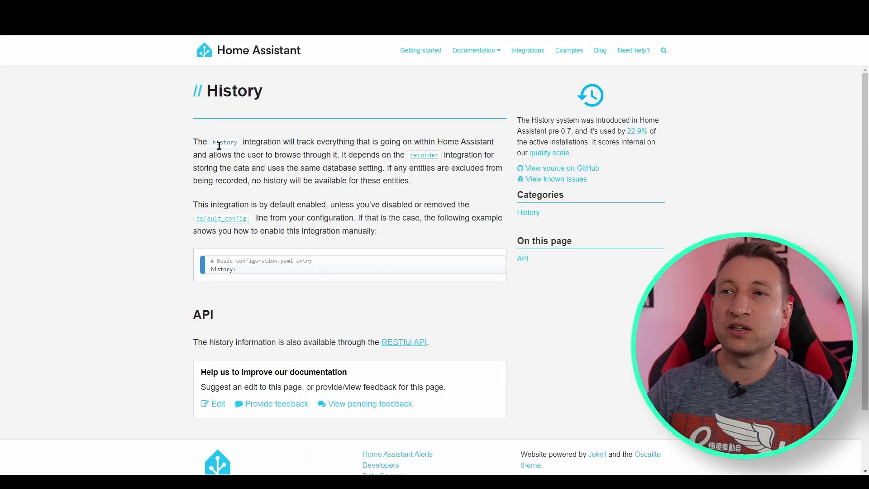
# Step: Highlight 'history' on the History docs page and close the Presence Simulation options
pyautogui.doubleClick(226, 143)
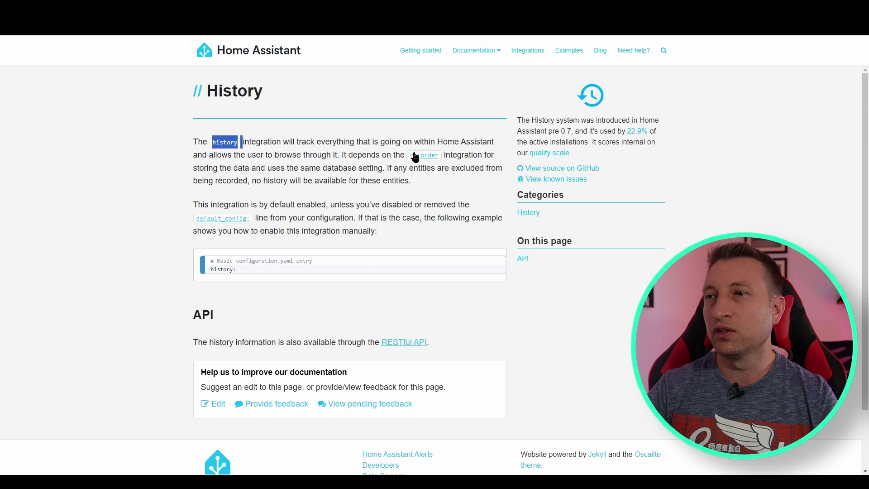
pyautogui.click(325, 168)
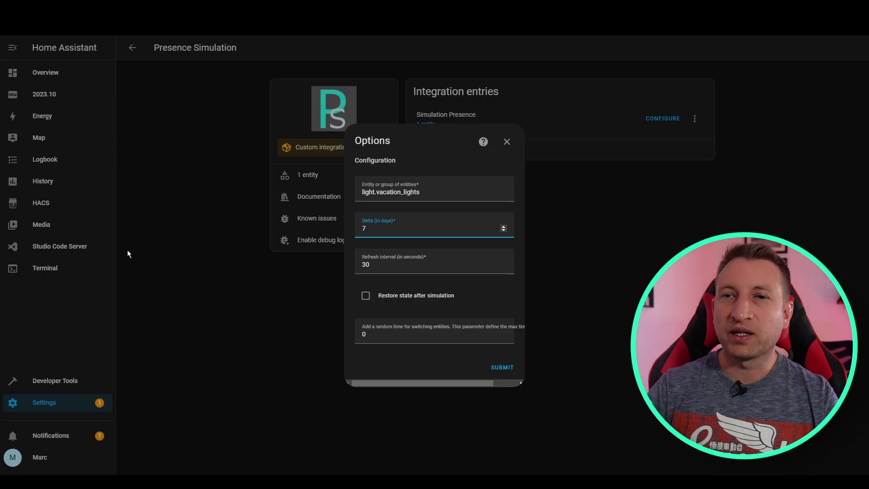
pyautogui.click(508, 143)
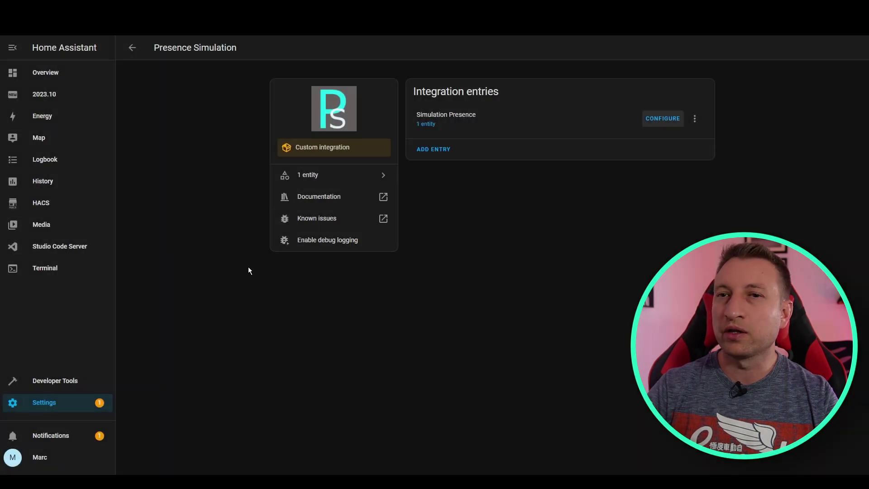
# Step: Mark the default_config line in configuration.yaml using Studio Code Server
pyautogui.click(83, 250)
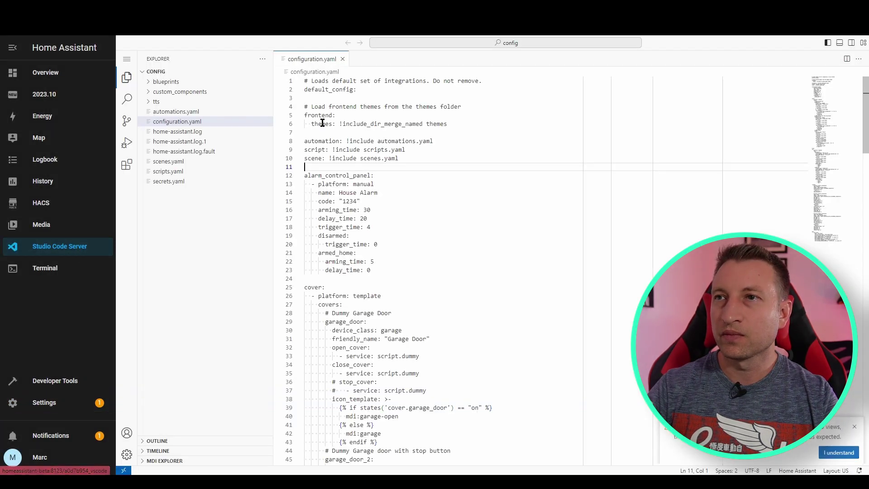
pyautogui.click(336, 96)
pyautogui.doubleClick(317, 89)
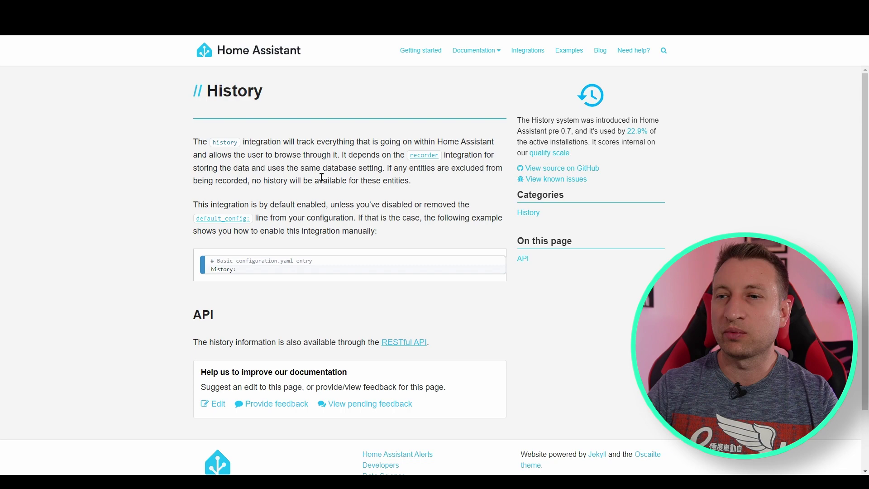
# Step: Follow the 'recorder' link and locate purge_keep_days with its default of 10 days
pyautogui.click(422, 156)
pyautogui.scroll(-10, 351, 198)
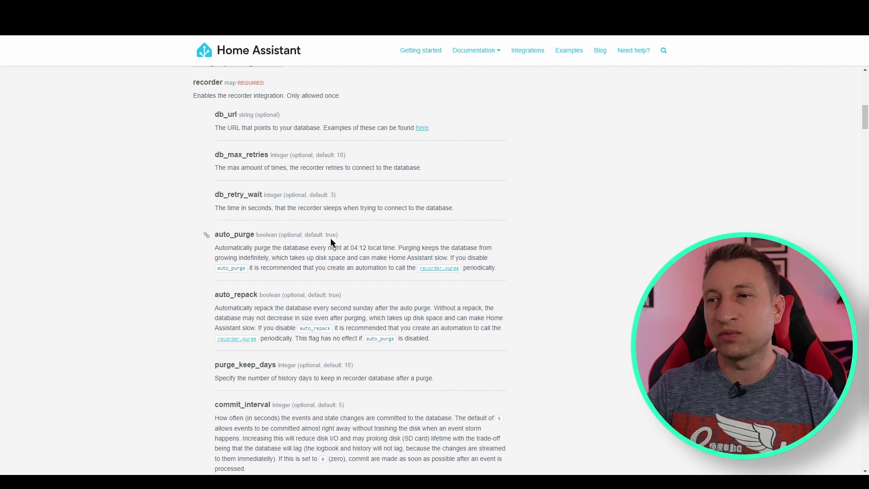
pyautogui.scroll(-3, 342, 272)
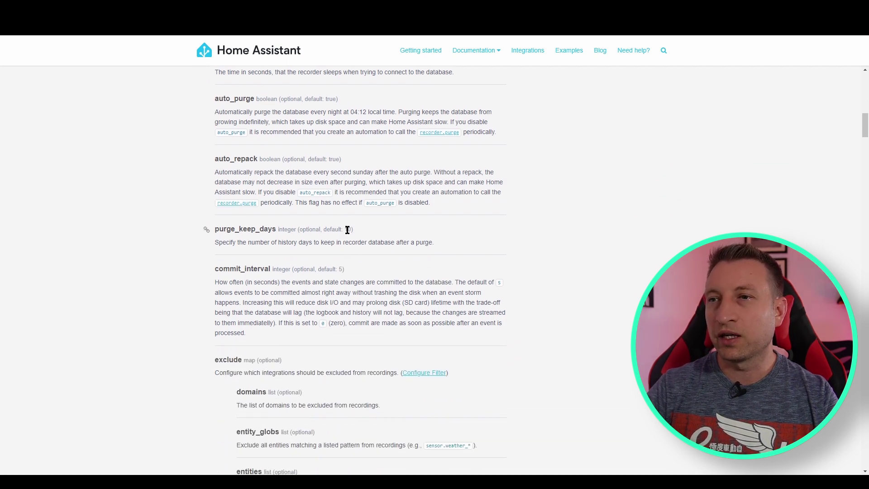
pyautogui.doubleClick(348, 230)
pyautogui.click(379, 229)
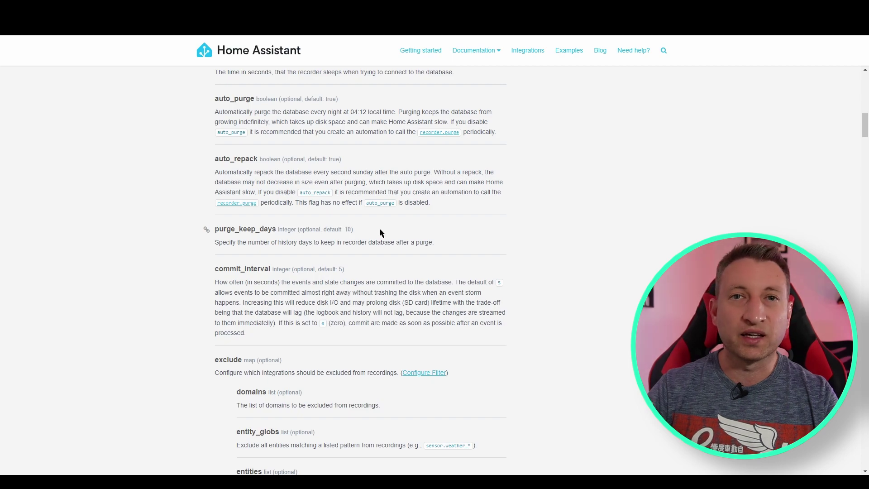